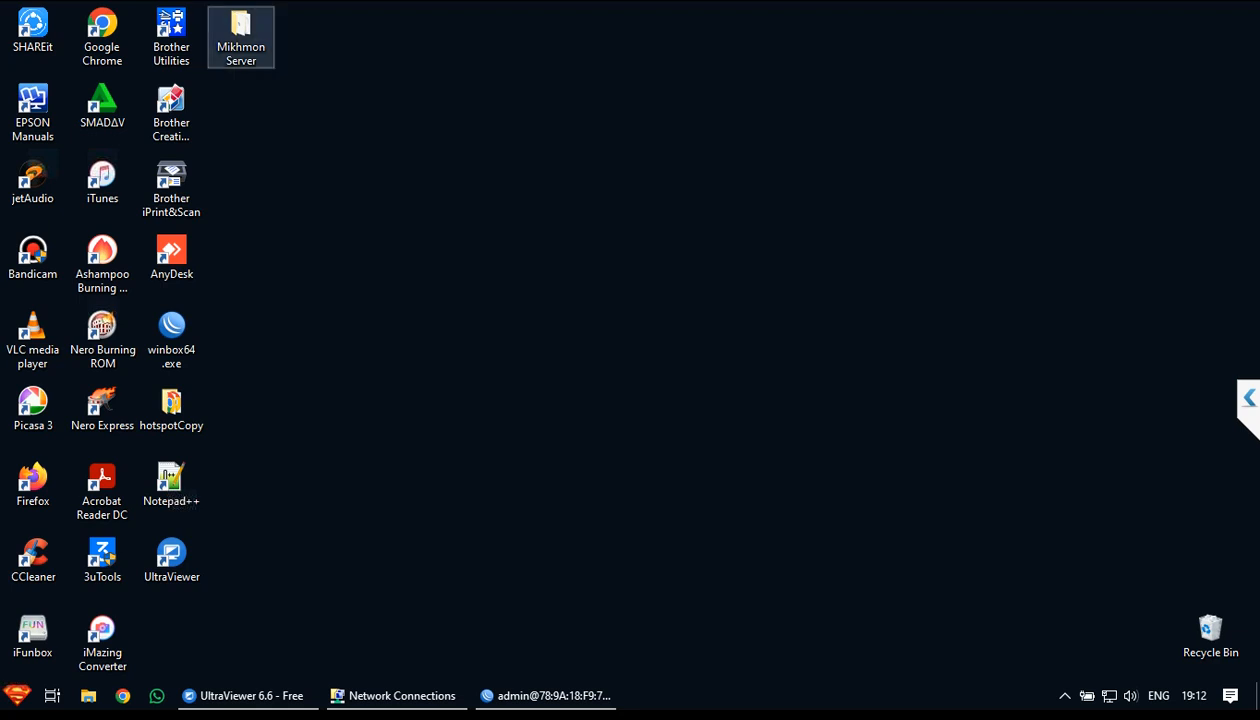
Launch MikhmonServer.exe from the Mikhmon Server folder and minimize the Explorer window
double_click(240, 37)
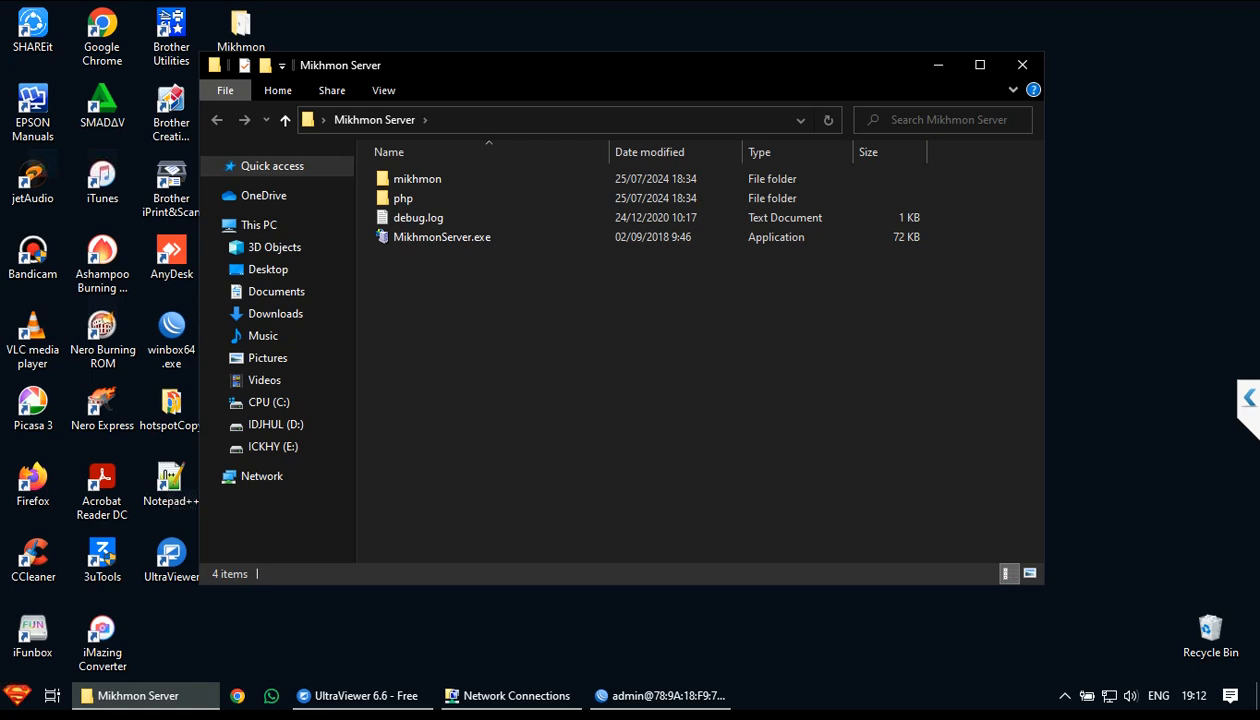
double_click(442, 237)
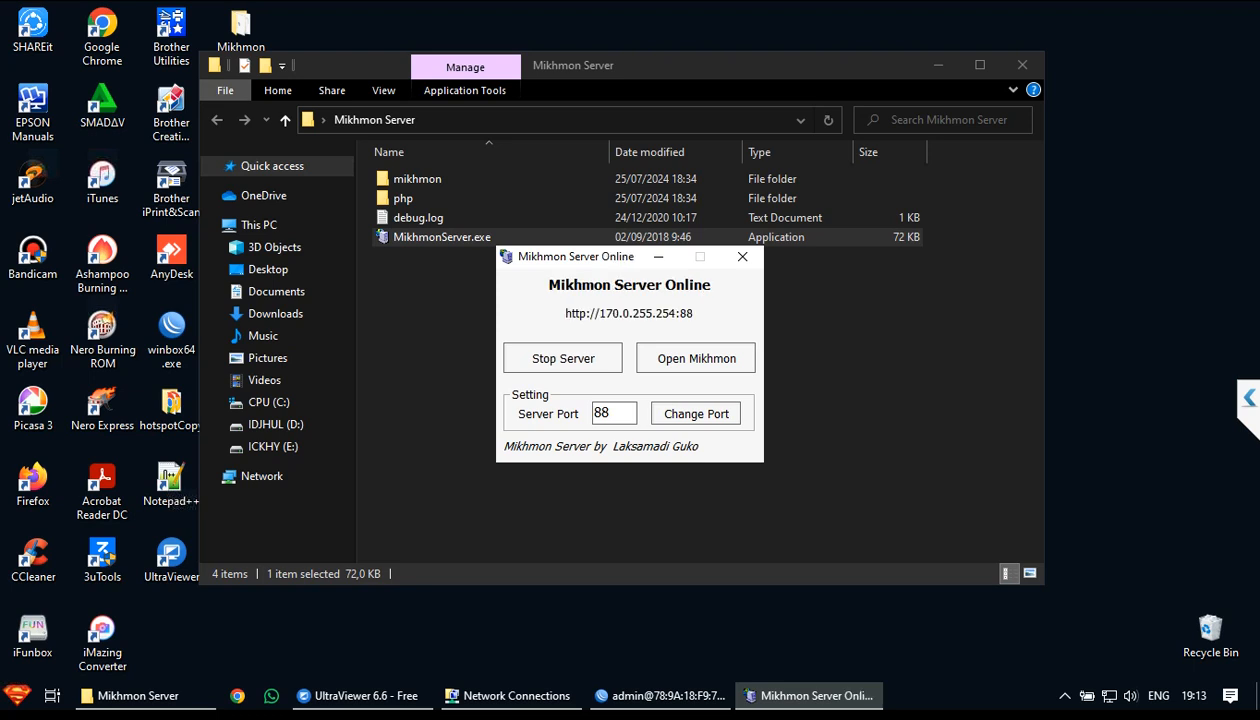
click(937, 65)
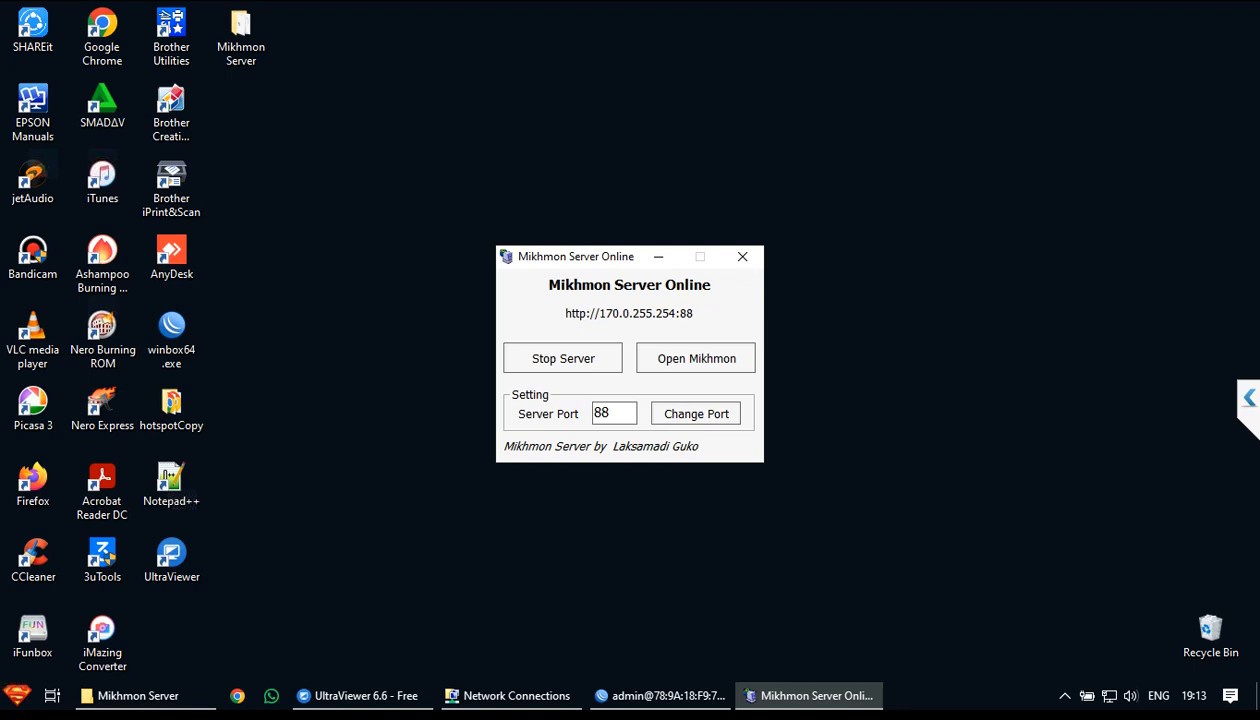
Stop and restart Mikhmon Server so it is back online on port 88
click(563, 358)
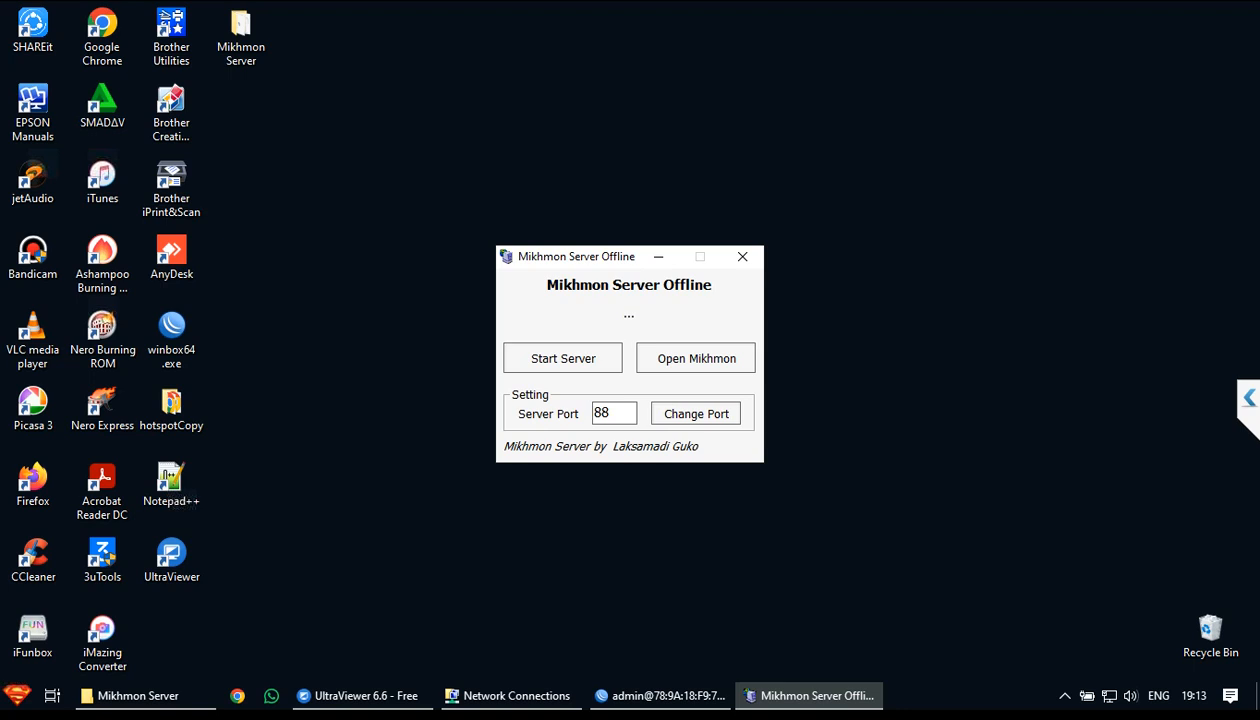
click(563, 358)
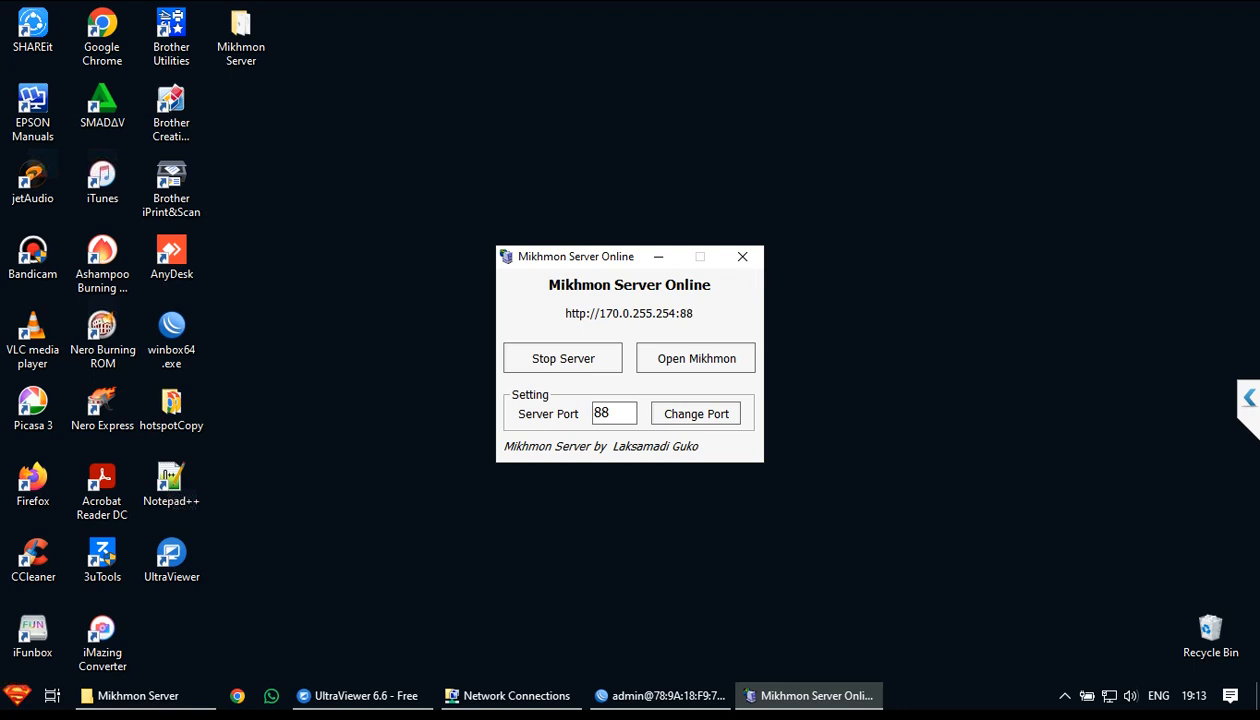
Open the Mikhmon web login and enter the admin username and password
click(696, 358)
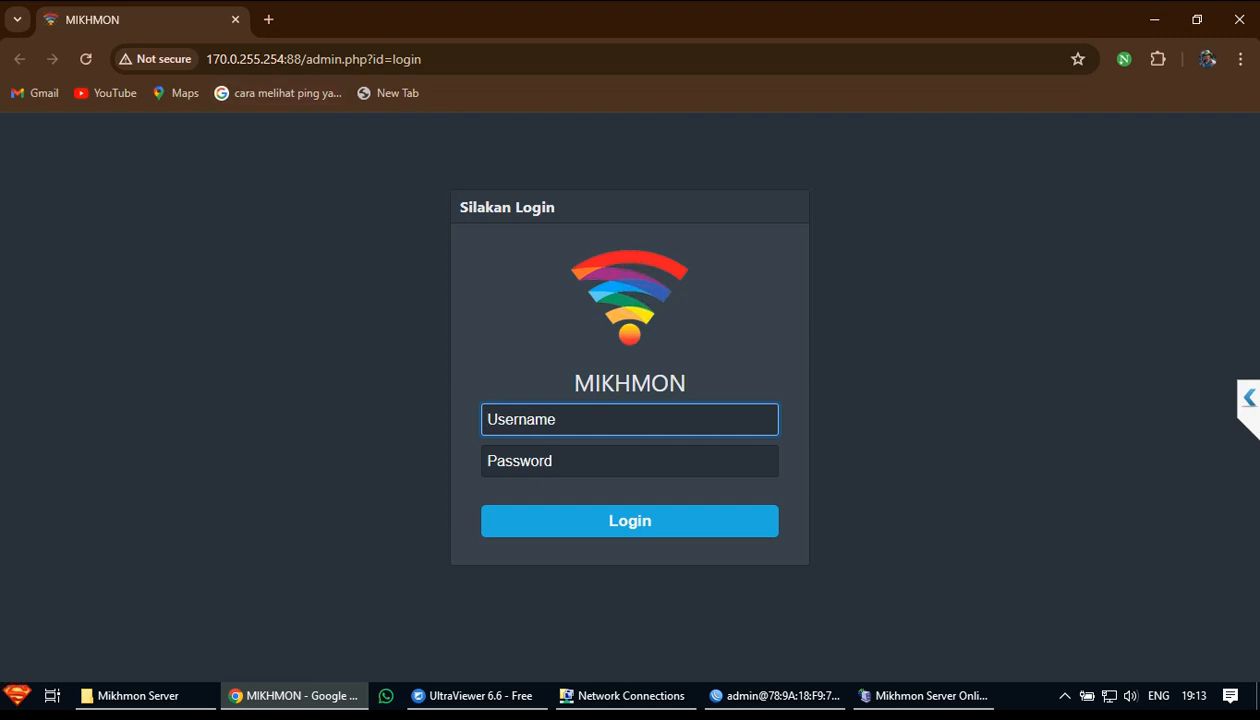
text(mikhmonm)
key(Tab)
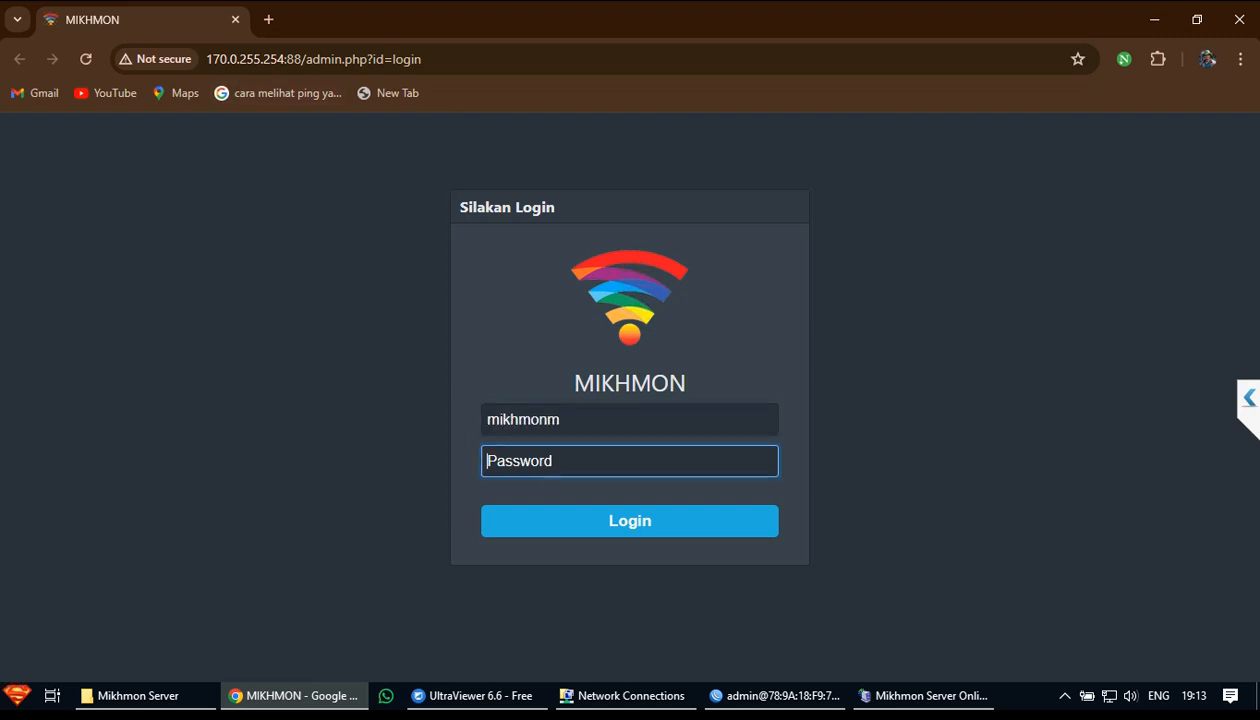
key(shift+Tab)
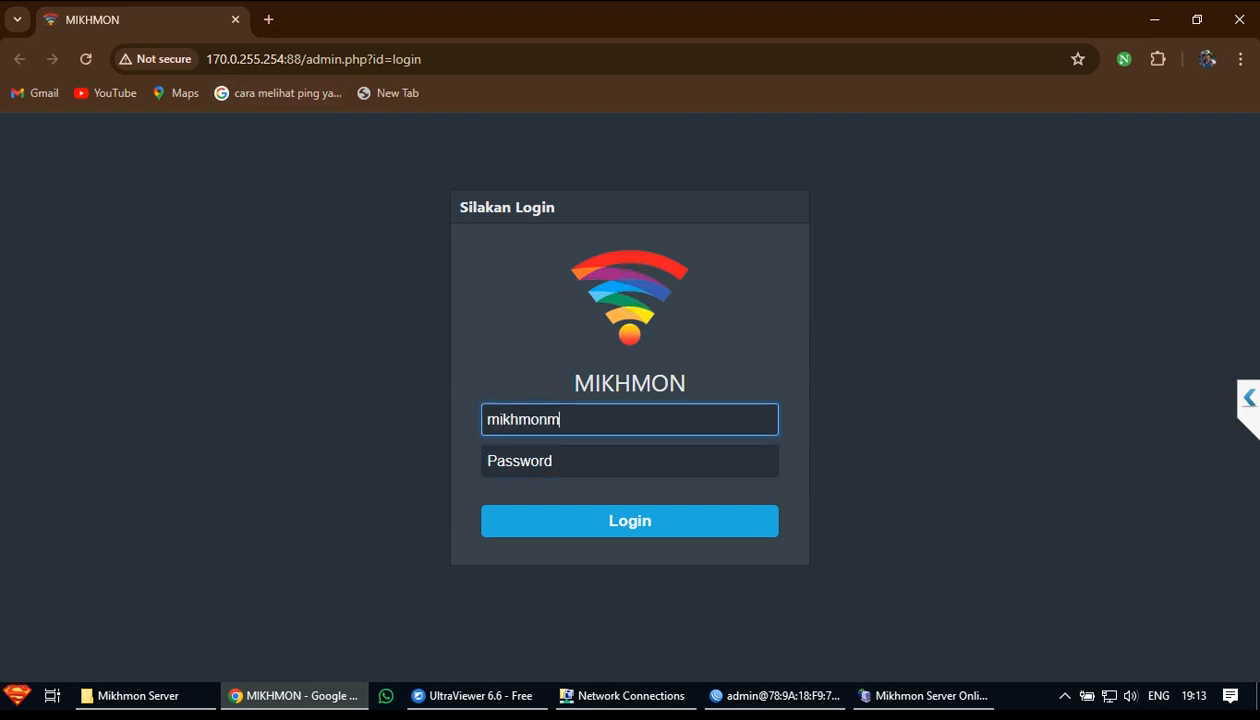
key(BackSpace)
key(Tab)
text(1234)
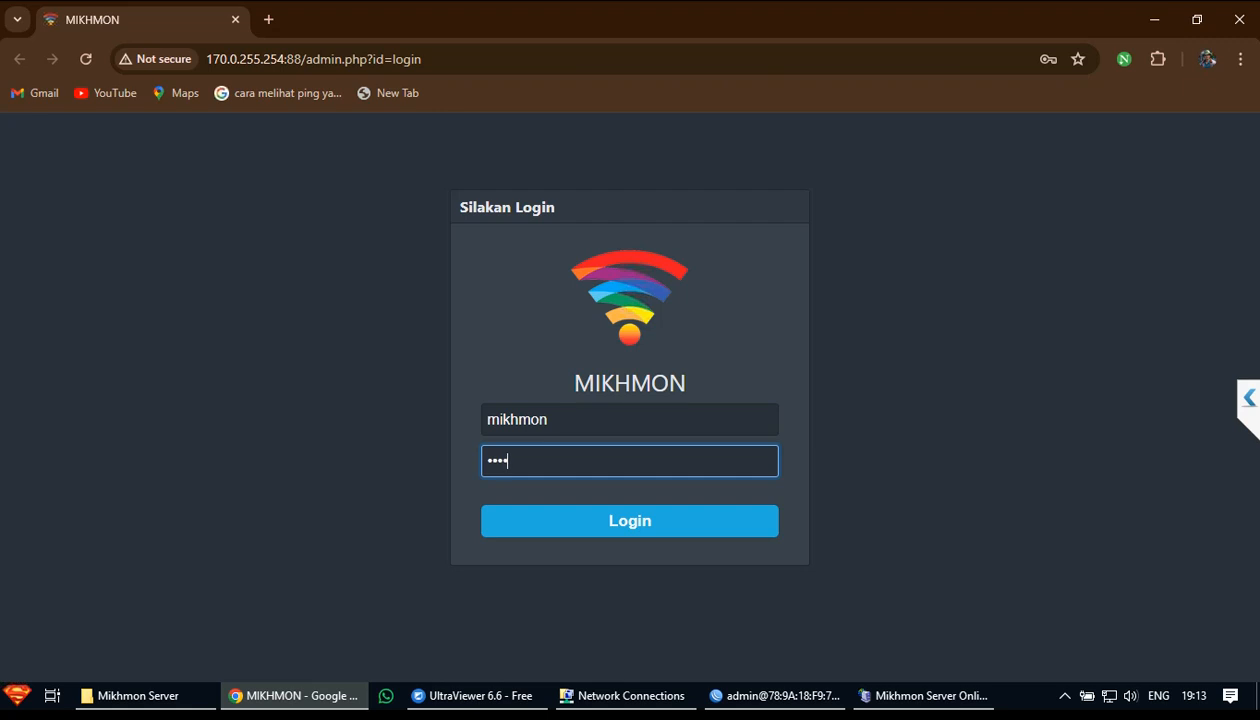
Sign in, decline saving the password, and open the JAYADI MOTOR router dashboard
key(Return)
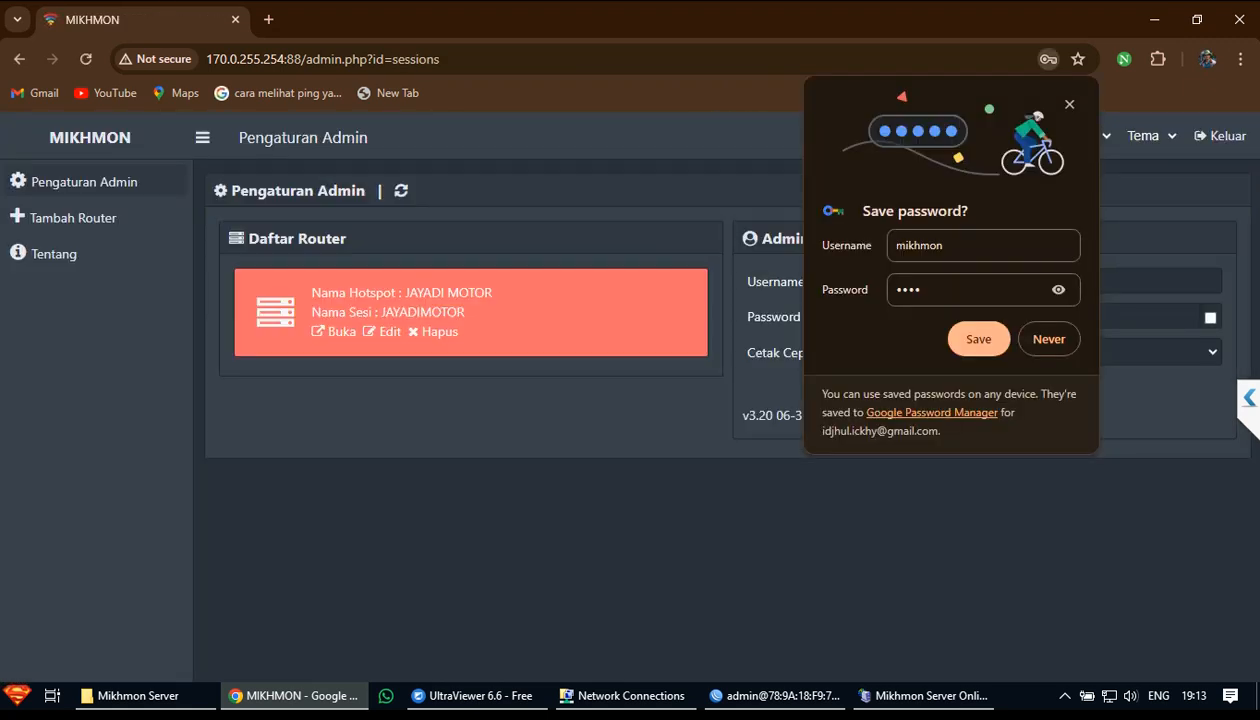
click(1069, 104)
click(334, 331)
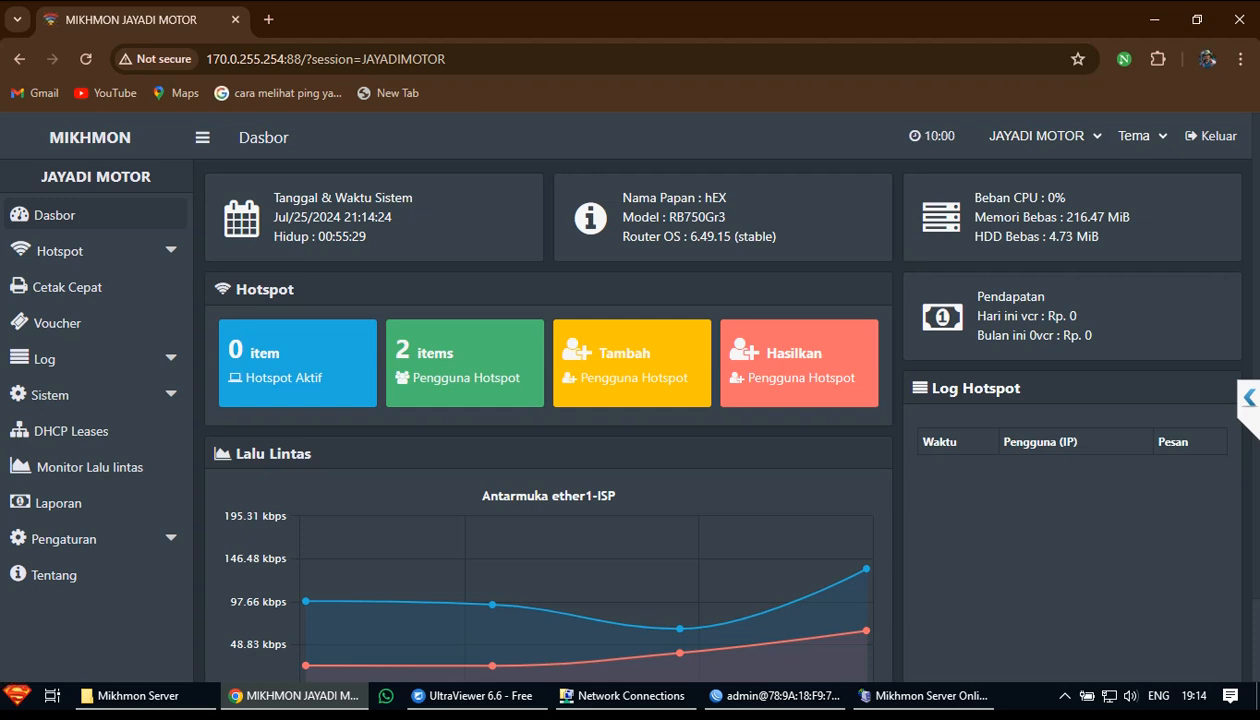
Open the Generate Users form and change the Jumlah quantity from 1 to 210
click(799, 352)
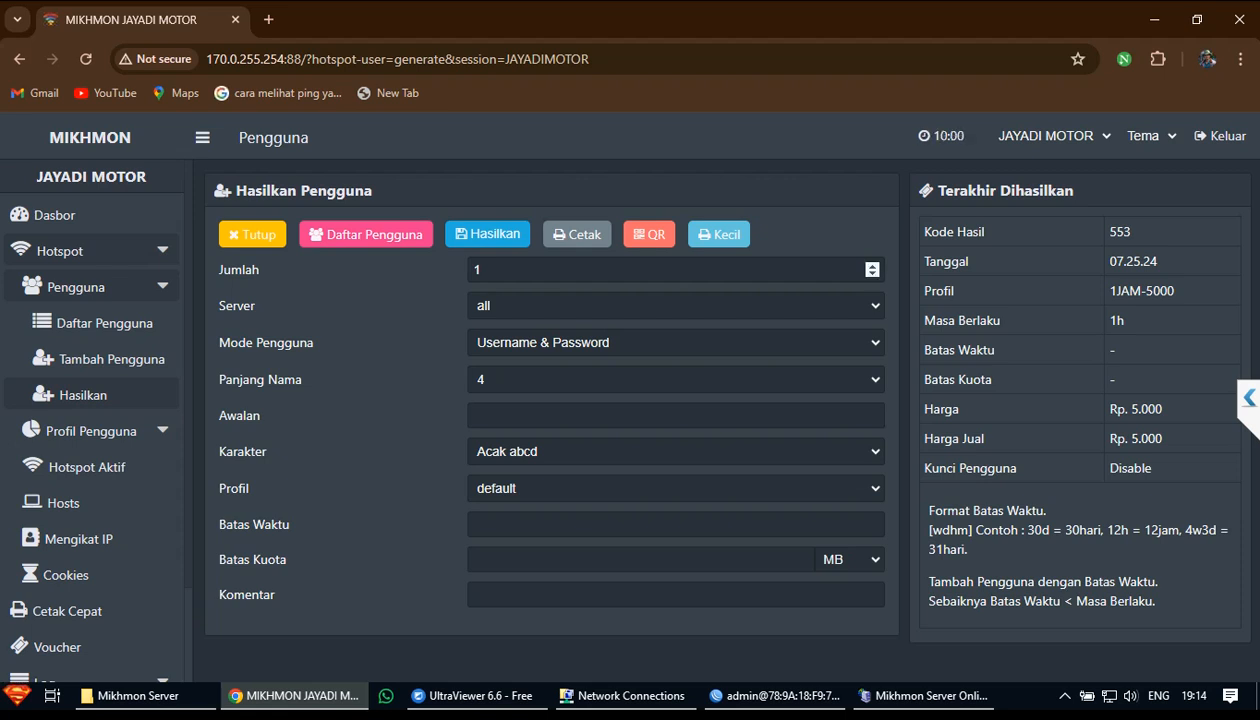
double_click(476, 270)
click(476, 270)
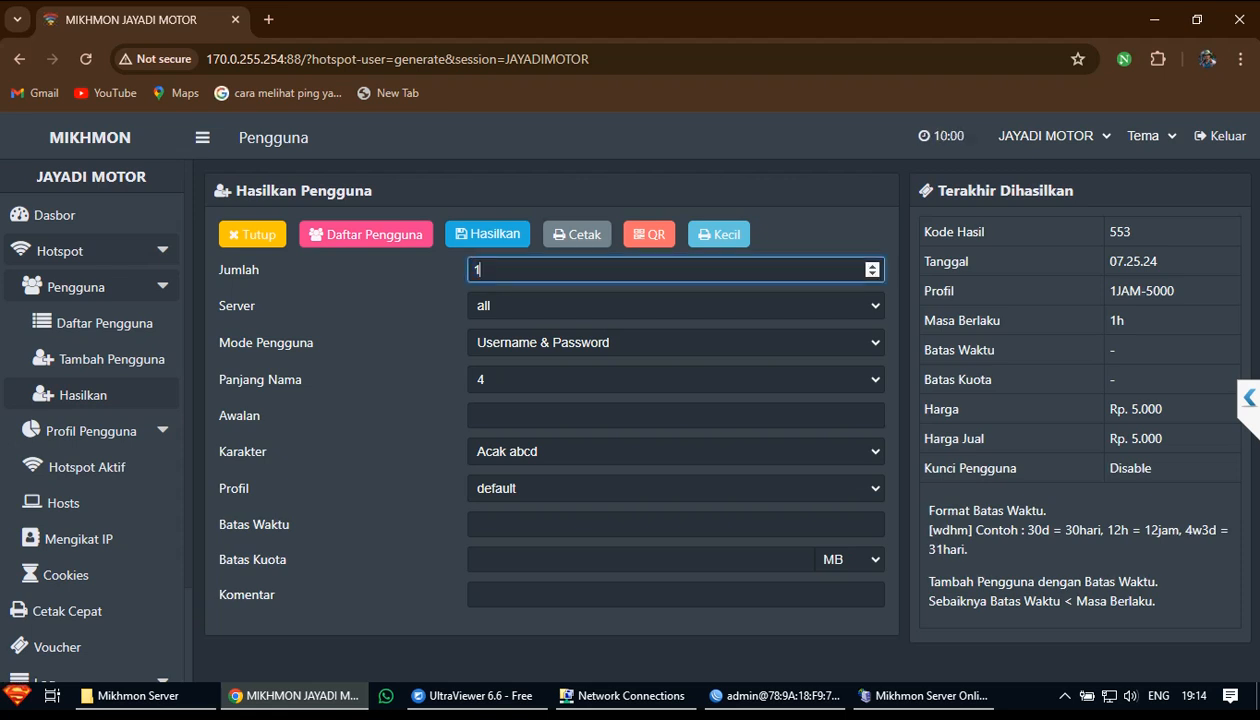
double_click(476, 270)
drag(488, 268, 472, 266)
text(210)
Commit quantity 210 and try out the user mode options
click(380, 290)
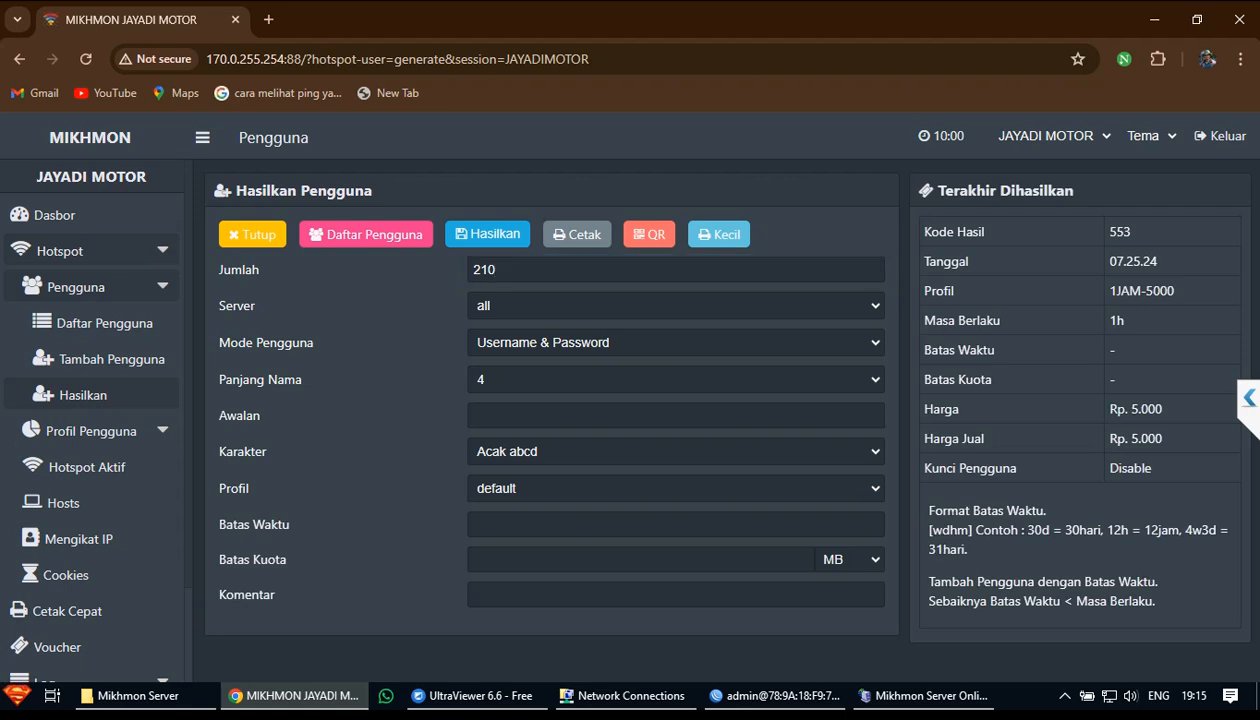
click(676, 343)
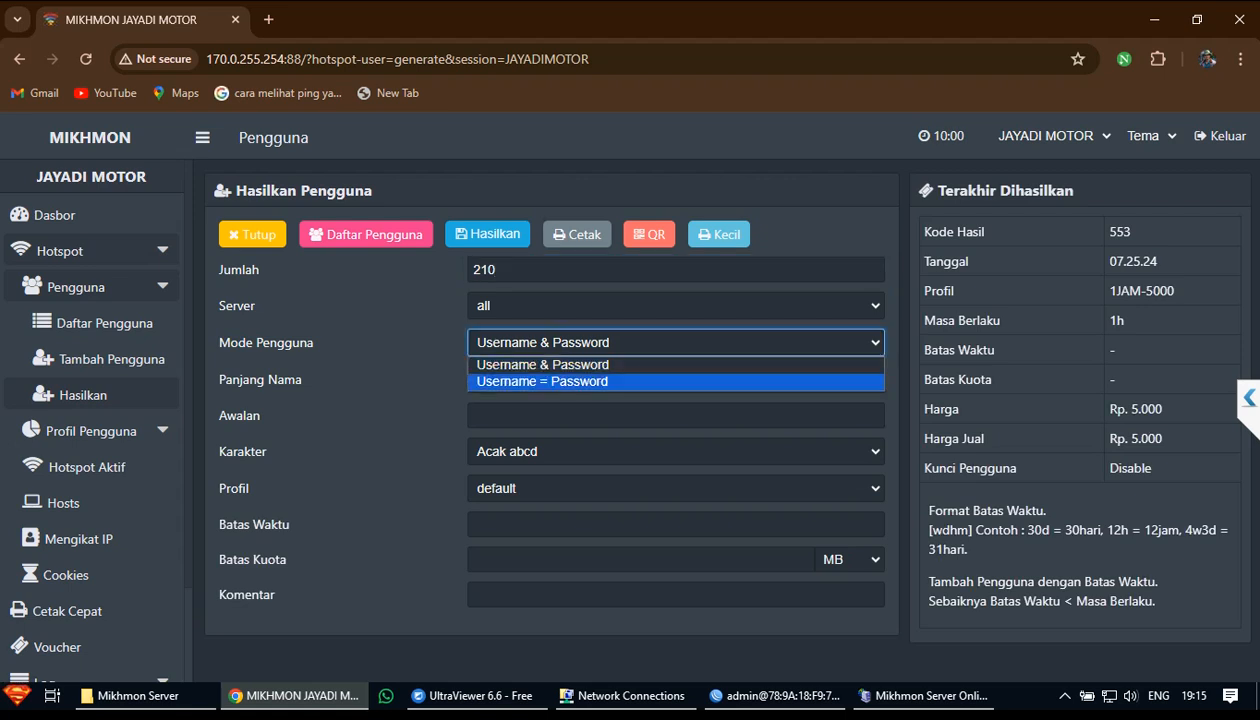
click(600, 381)
click(390, 362)
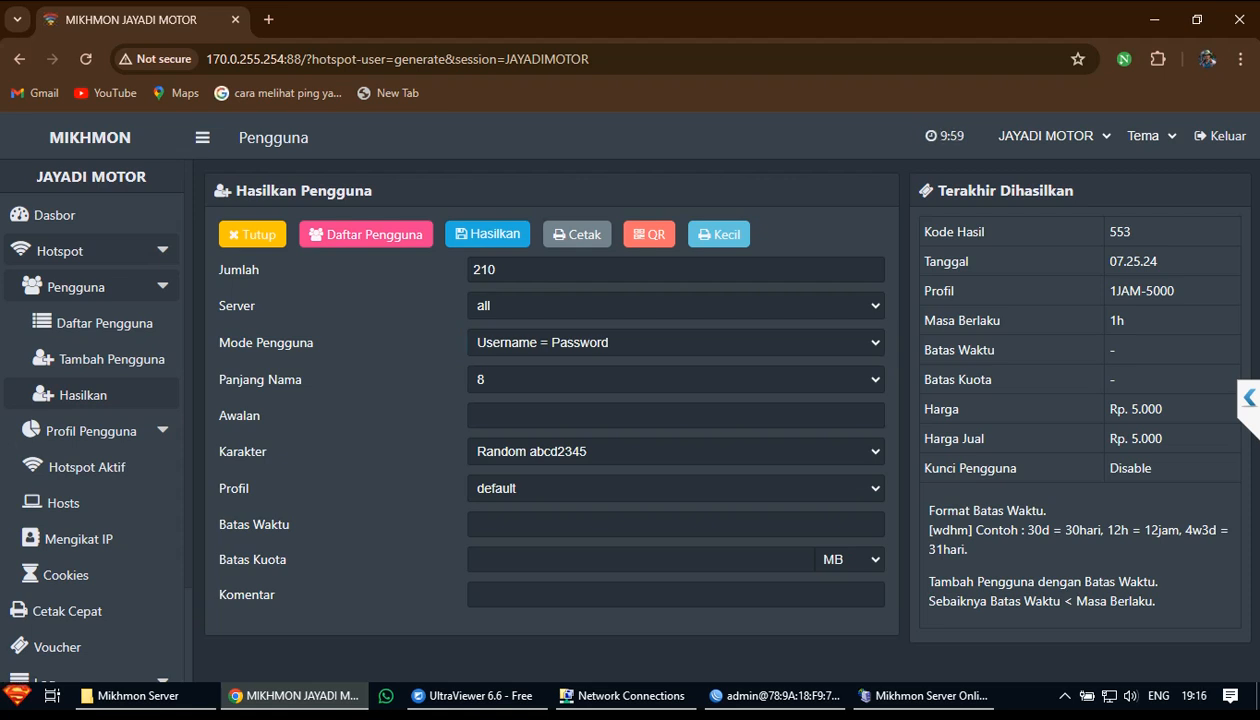
click(676, 343)
key(Up)
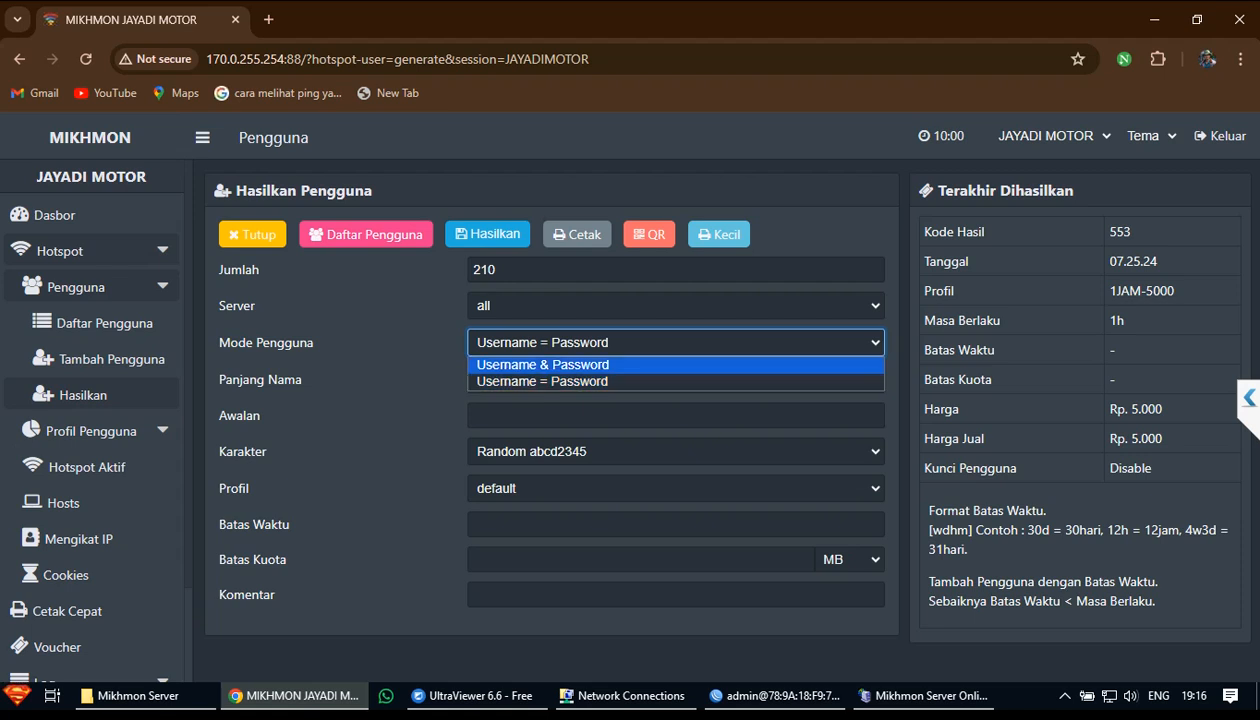
key(Return)
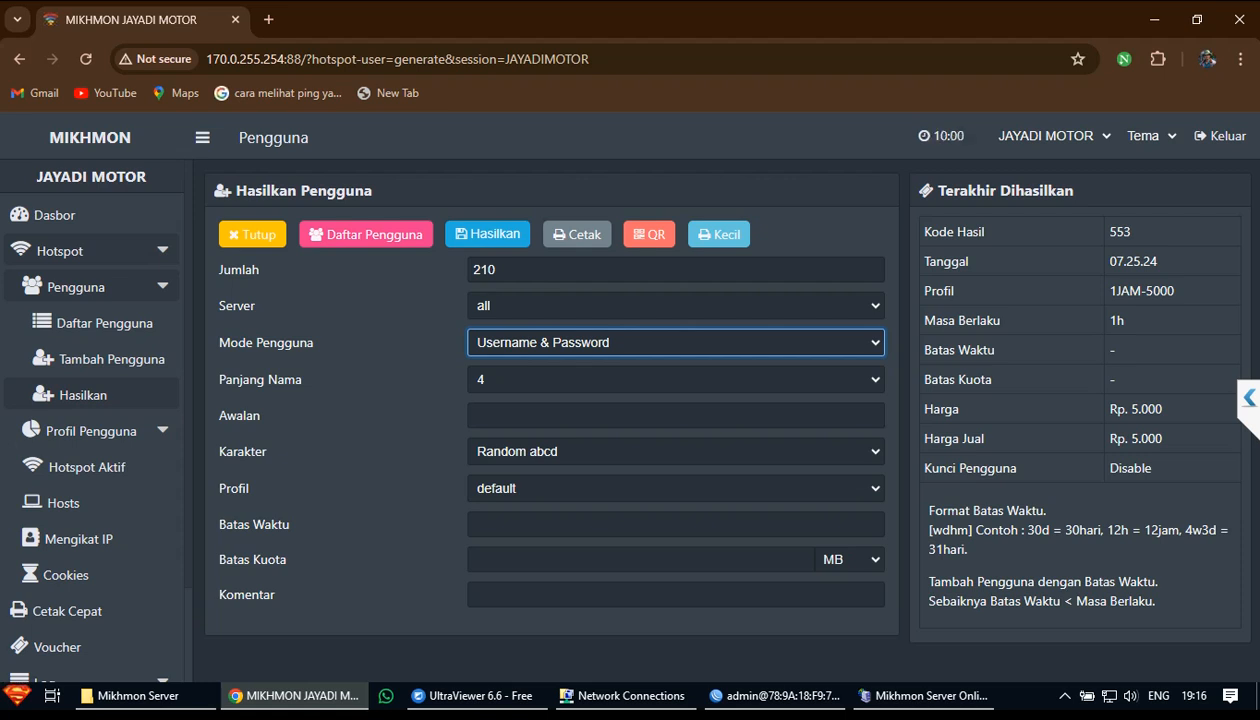
Set Mode Pengguna to Username = Password
click(675, 343)
click(542, 381)
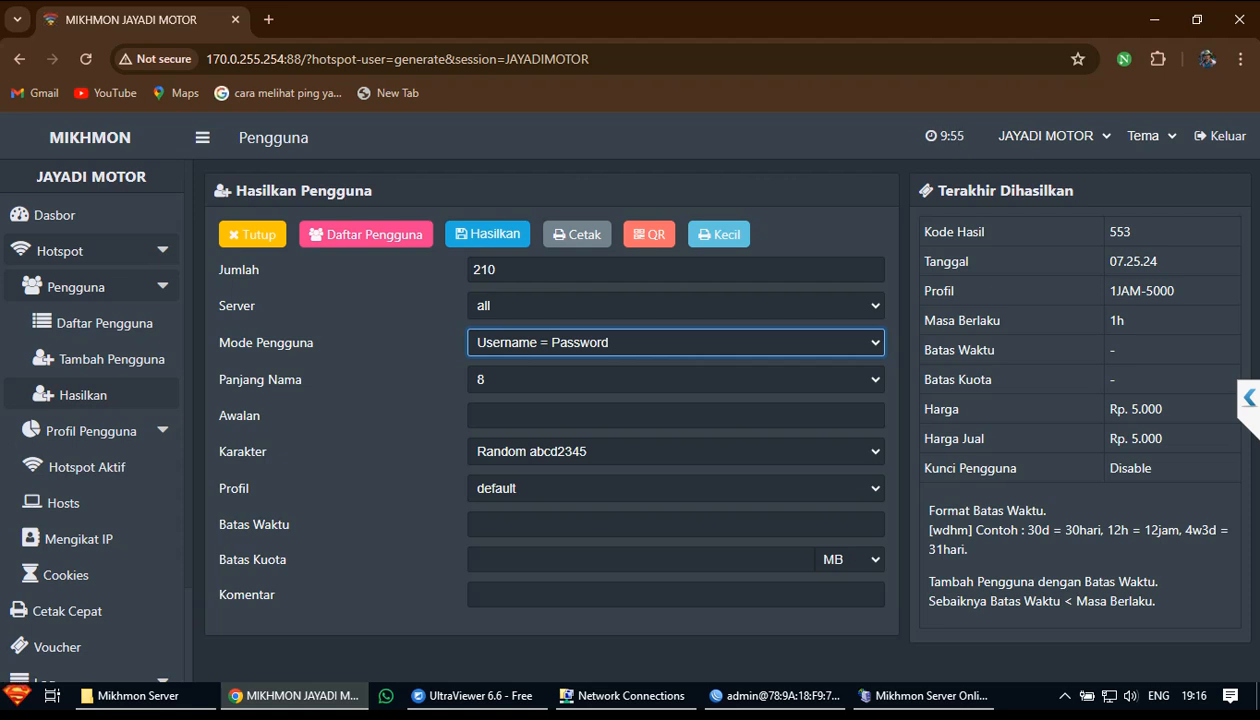
drag(316, 343, 186, 365)
click(675, 343)
click(400, 360)
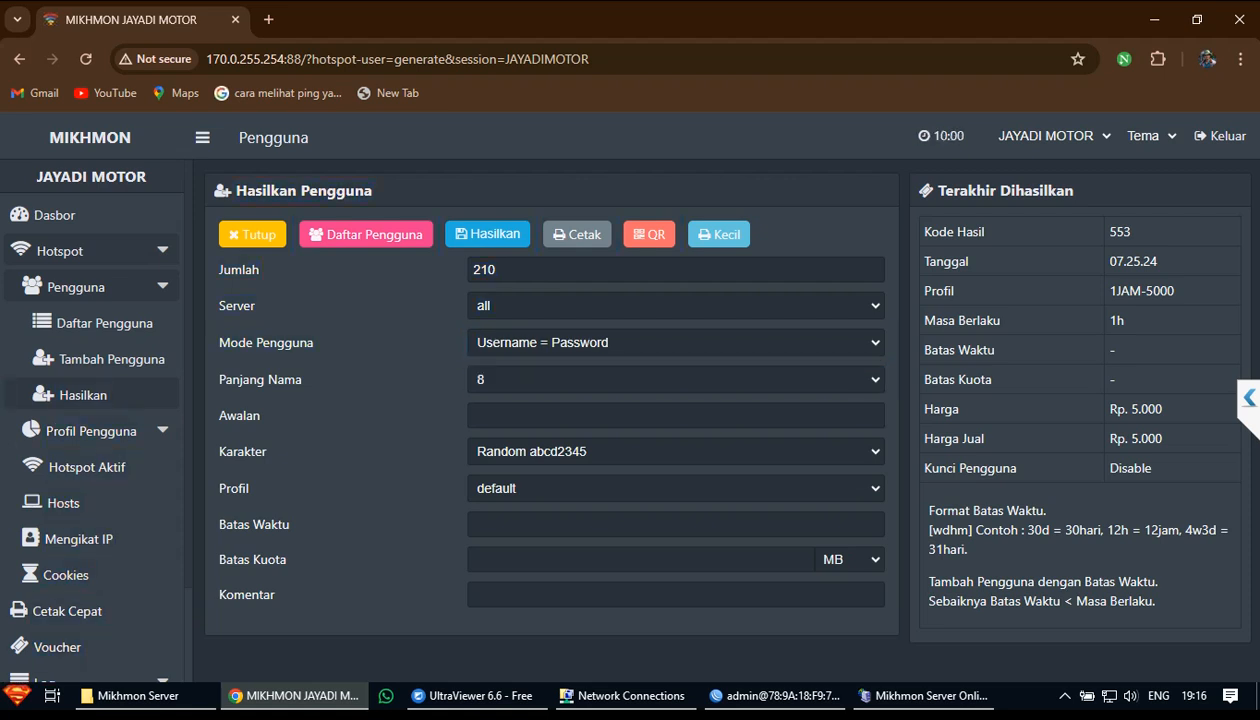
click(675, 343)
click(542, 382)
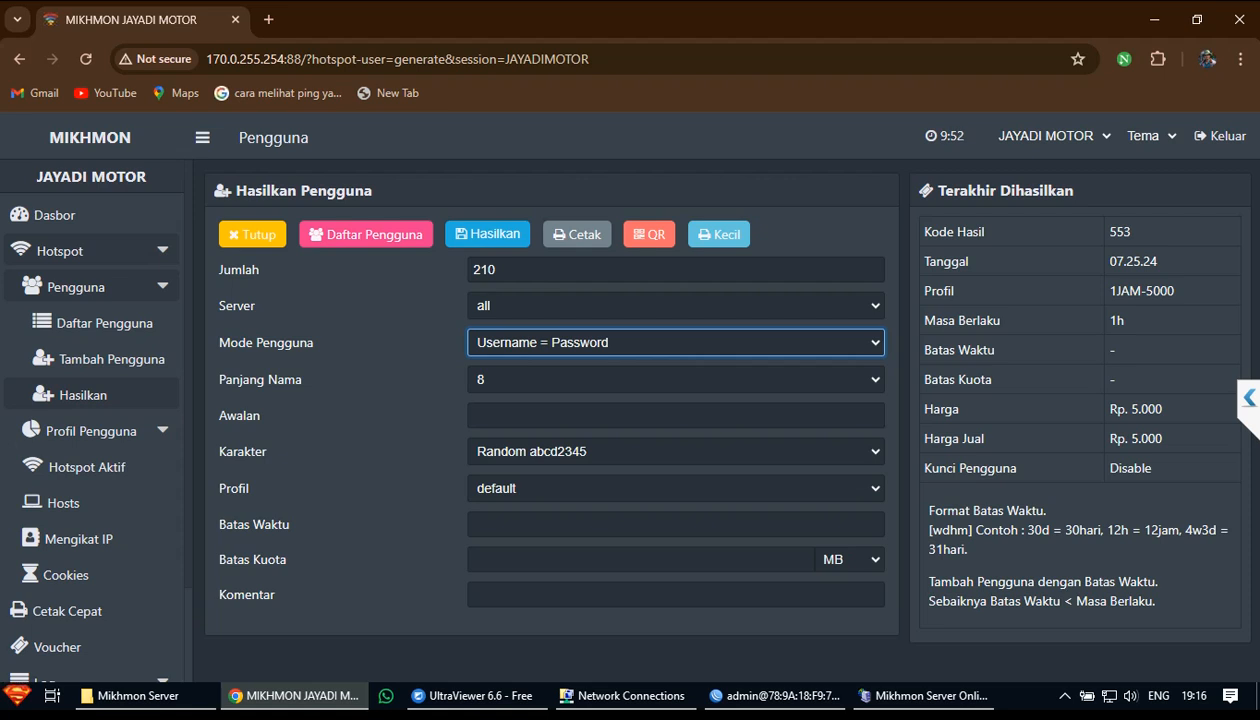
Set the Panjang Nama name length to 5 characters
click(676, 380)
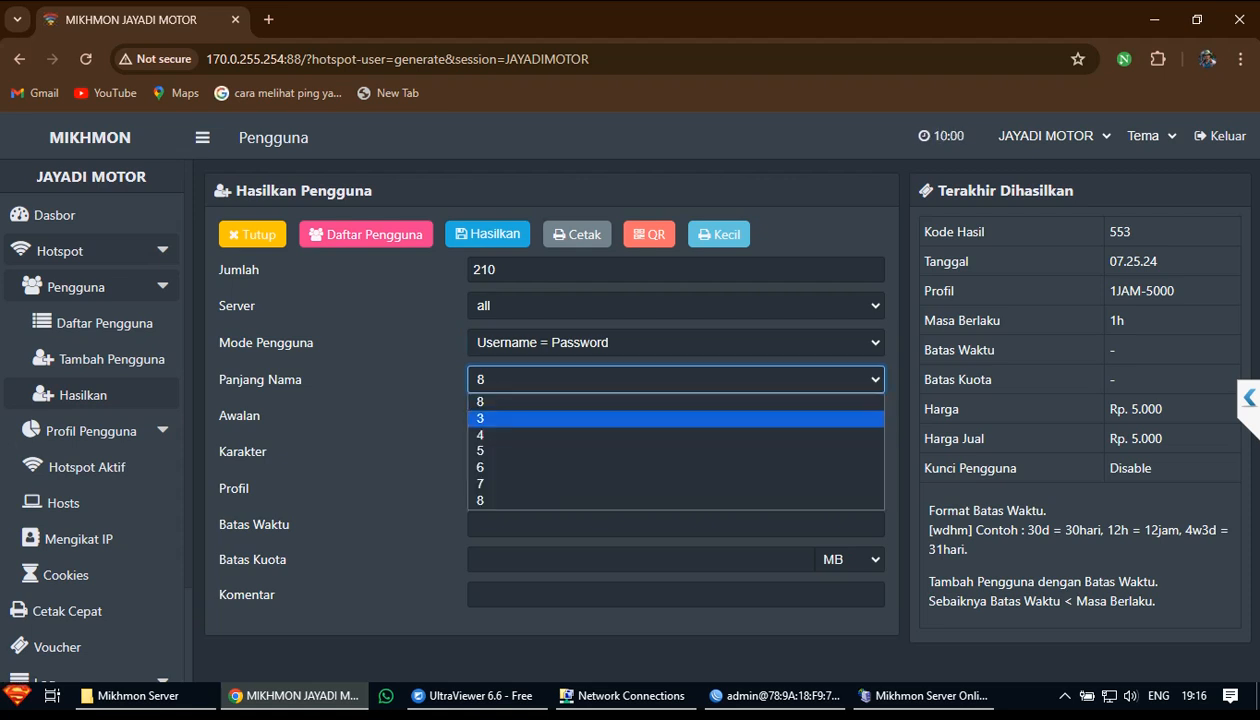
click(676, 418)
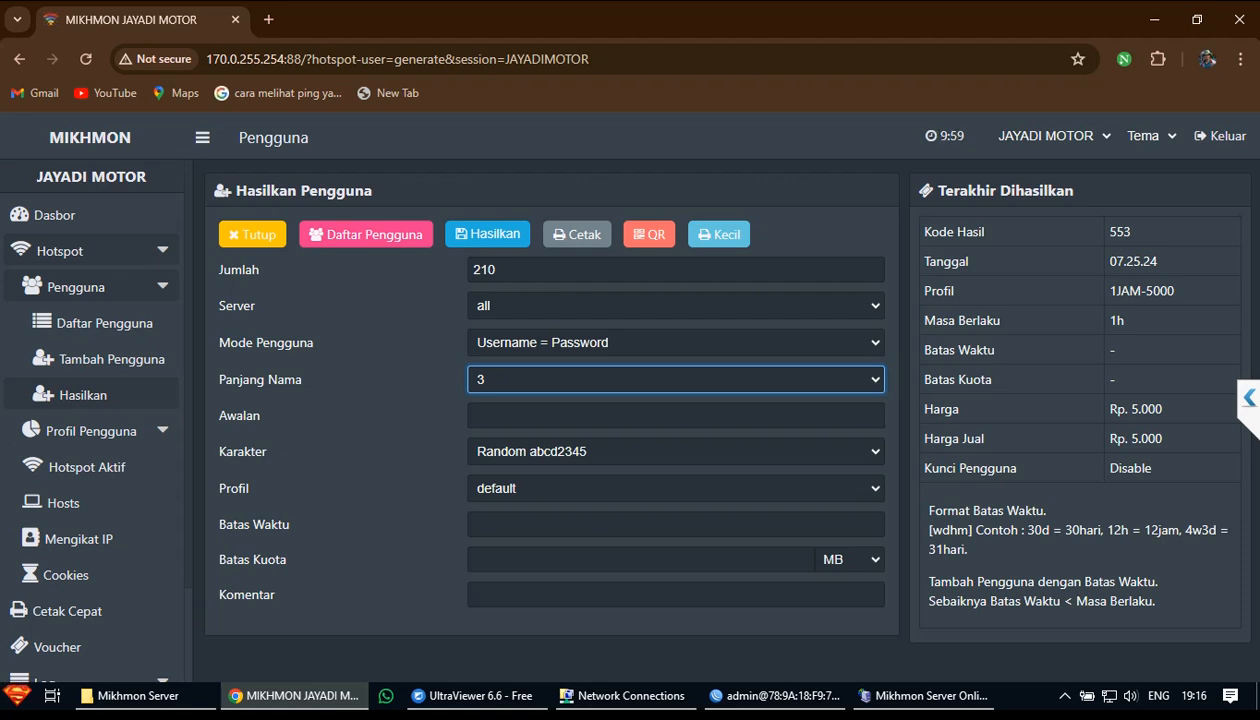
click(676, 380)
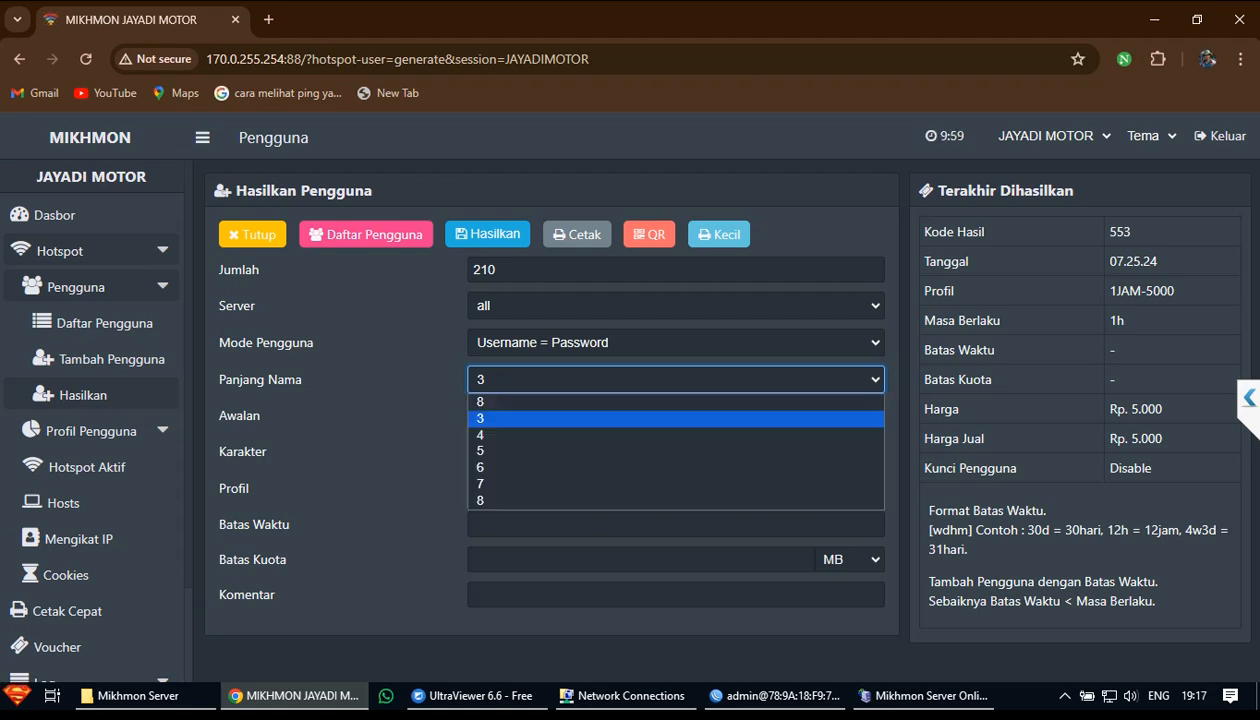
key(Up)
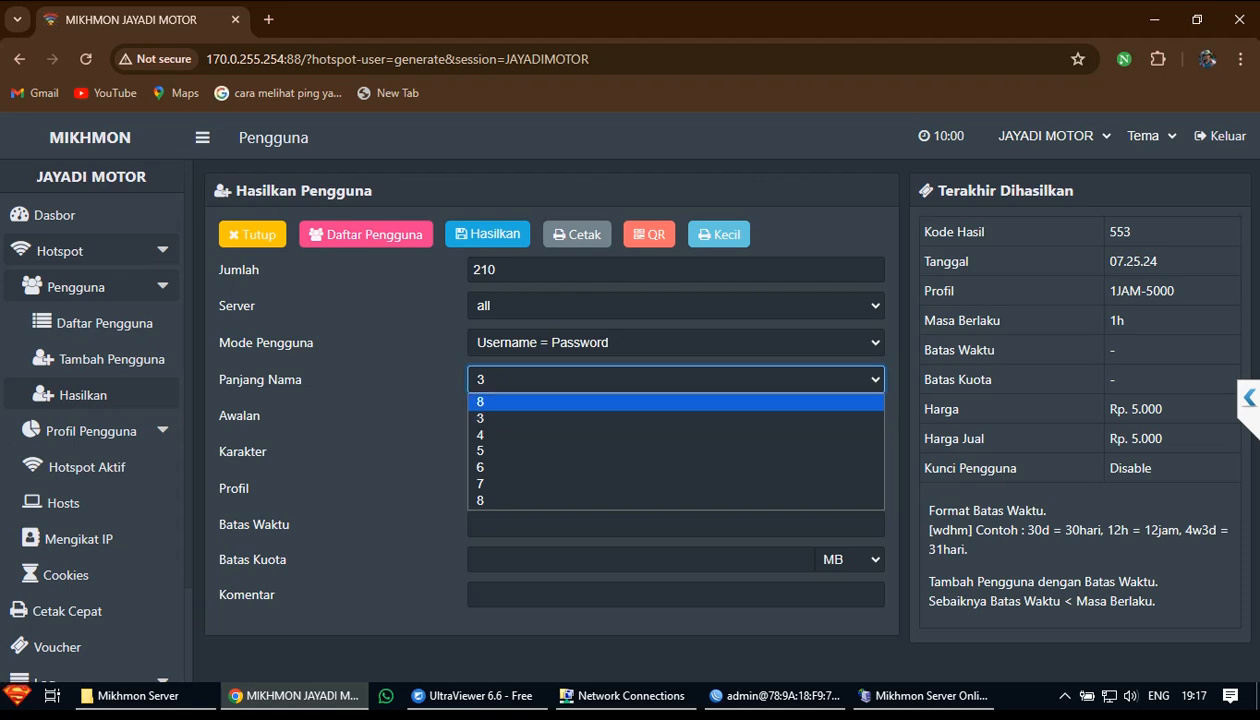
key(Down)
key(Down)
key(Down)
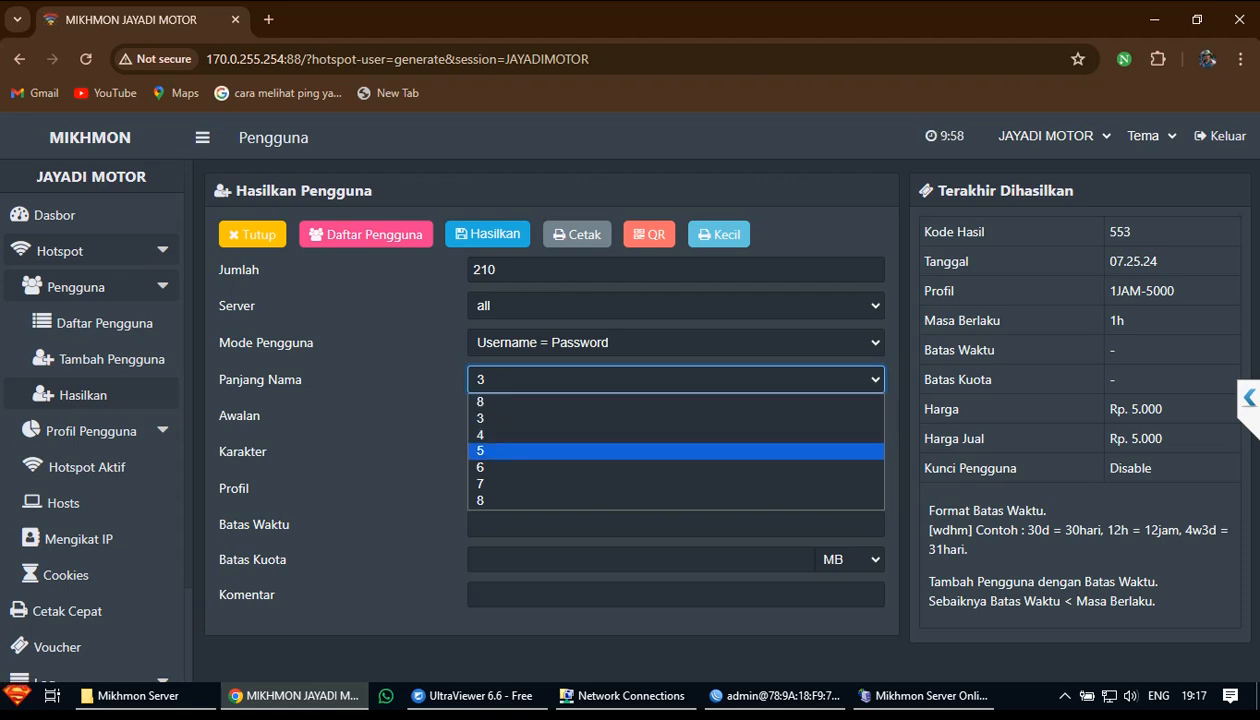
key(Return)
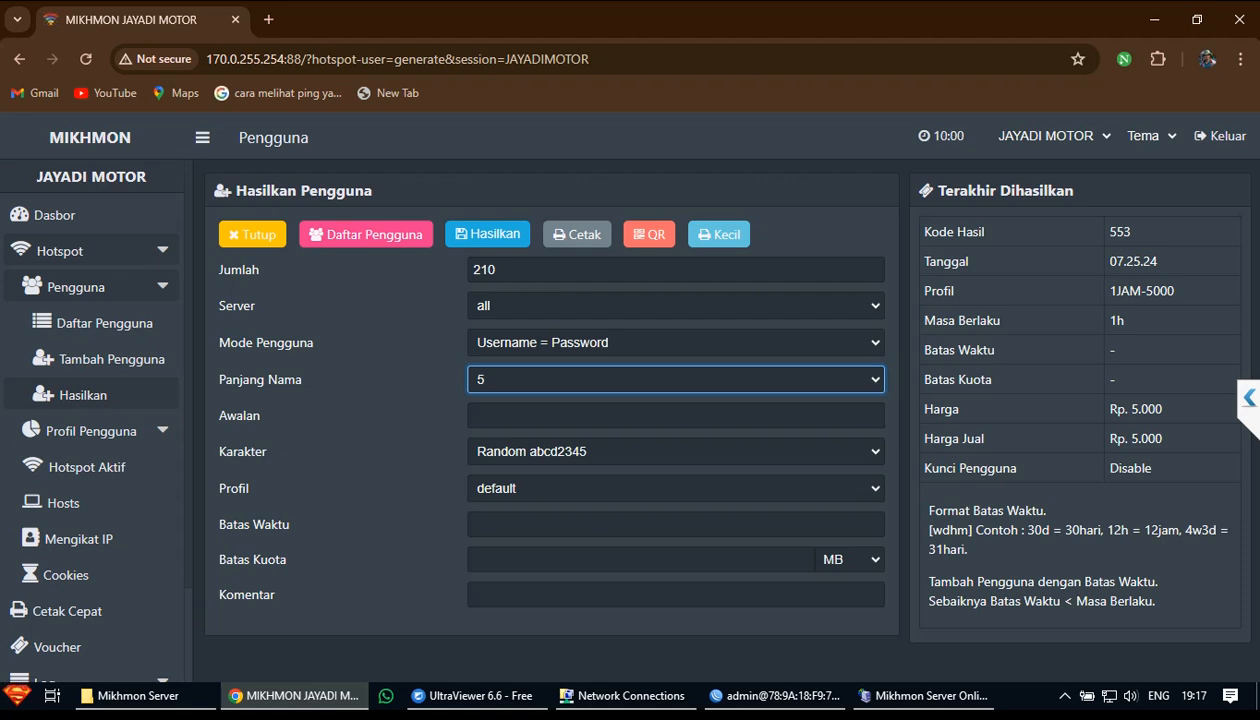
Confirm the name length stays 5 and open the Karakter character-set list
click(676, 380)
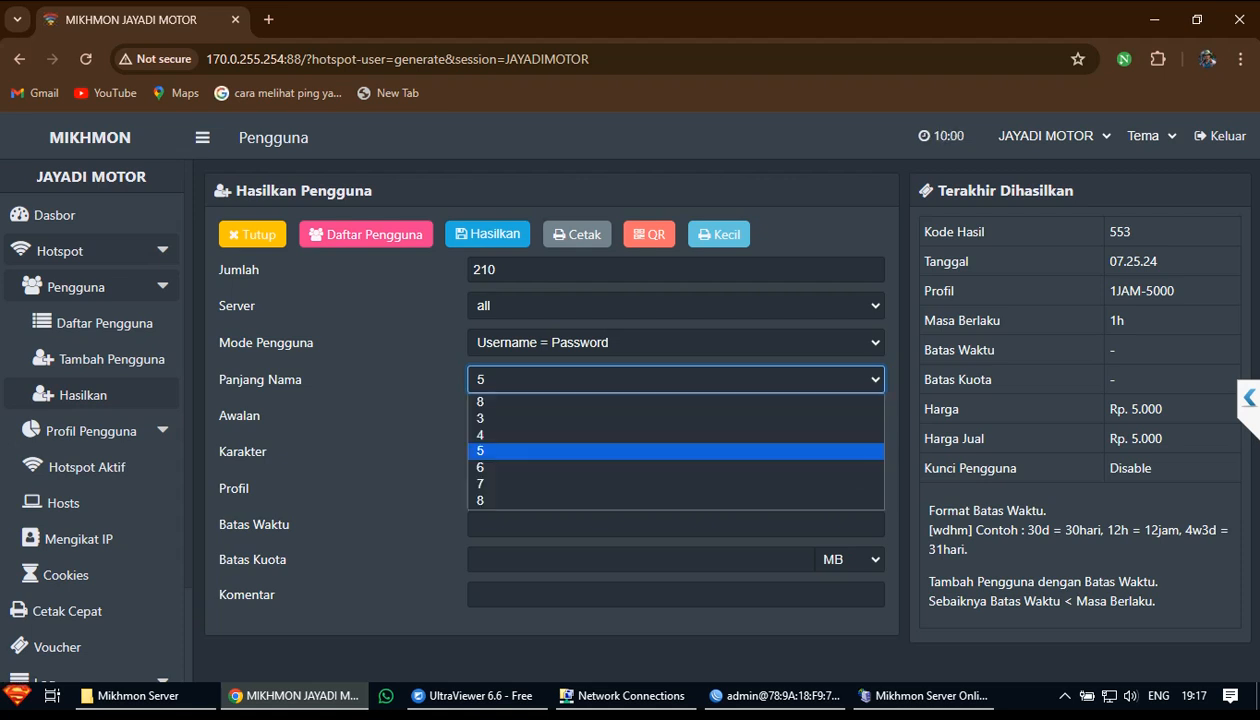
click(676, 380)
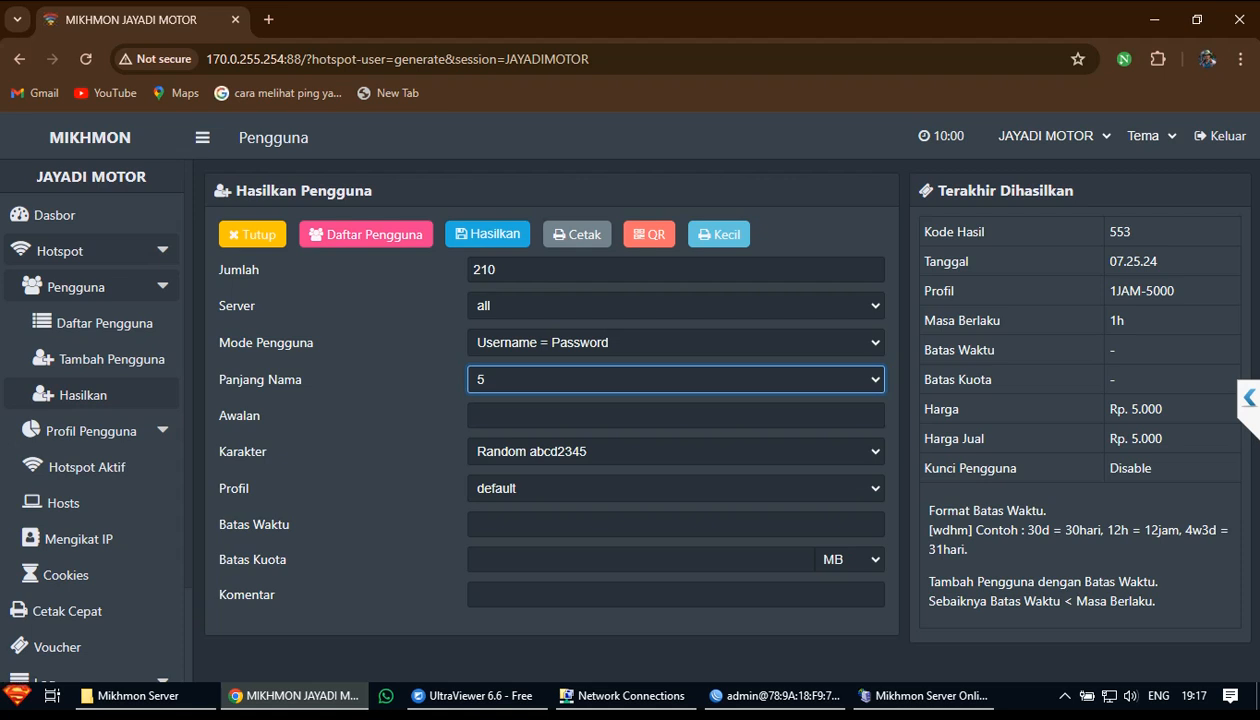
click(676, 452)
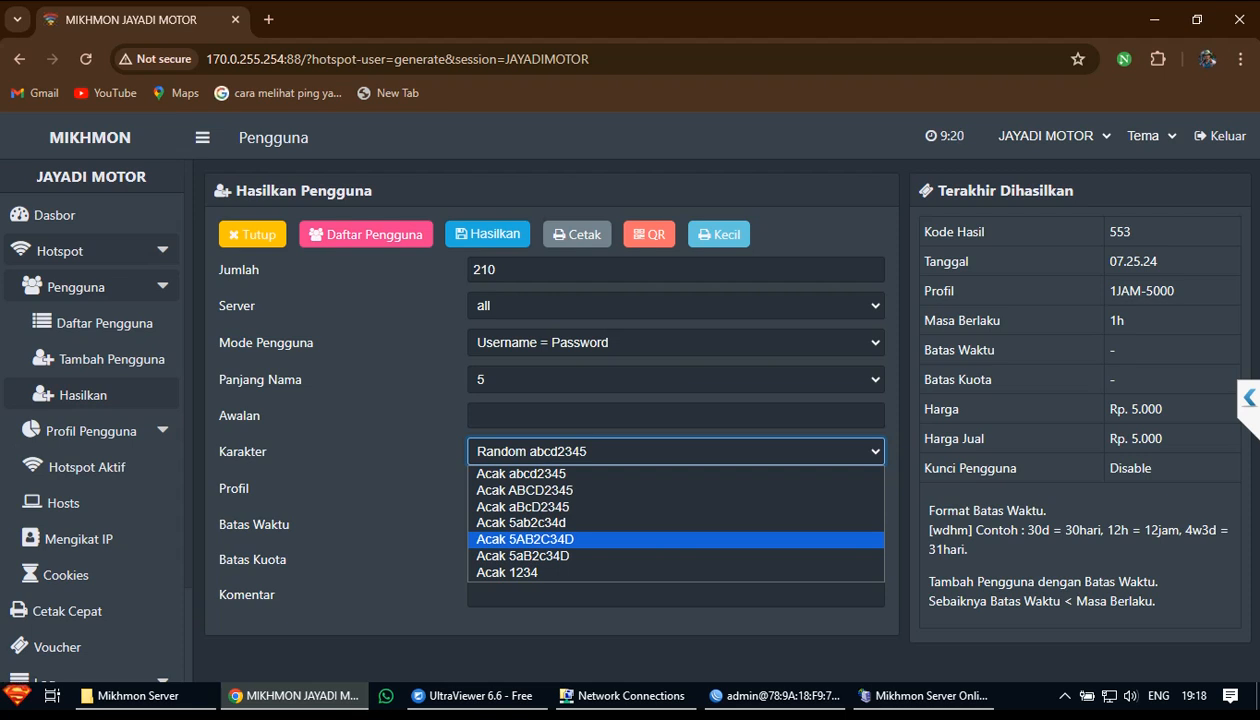
Choose the Acak ABCD2345 uppercase letters-and-digits character set
key(Down)
key(Down)
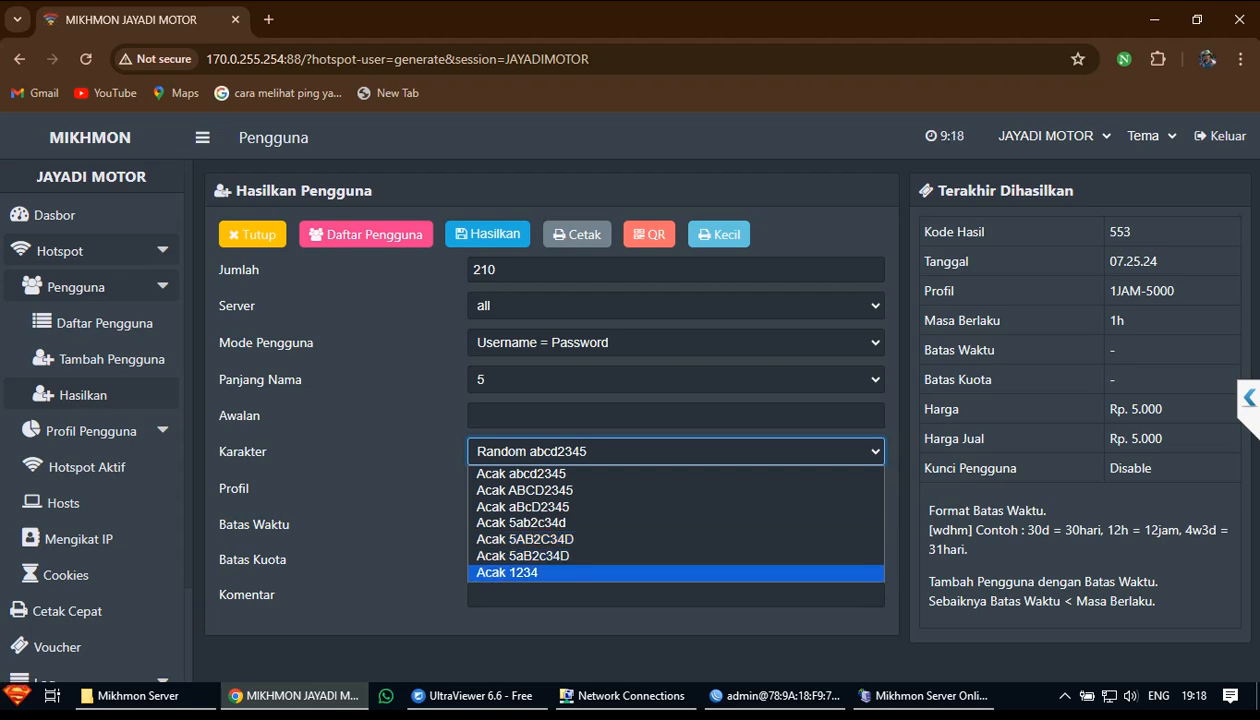
key(Up)
key(Up)
key(Up)
key(Up)
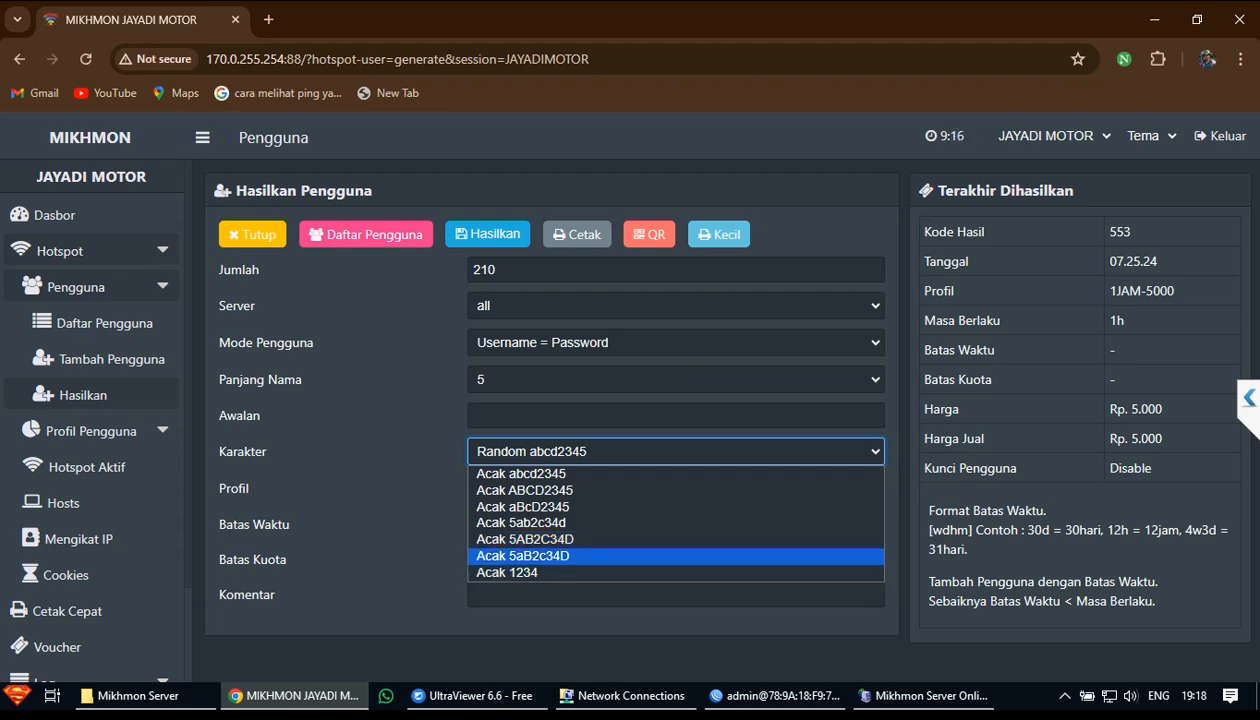
key(Down)
key(Up)
key(Up)
key(Up)
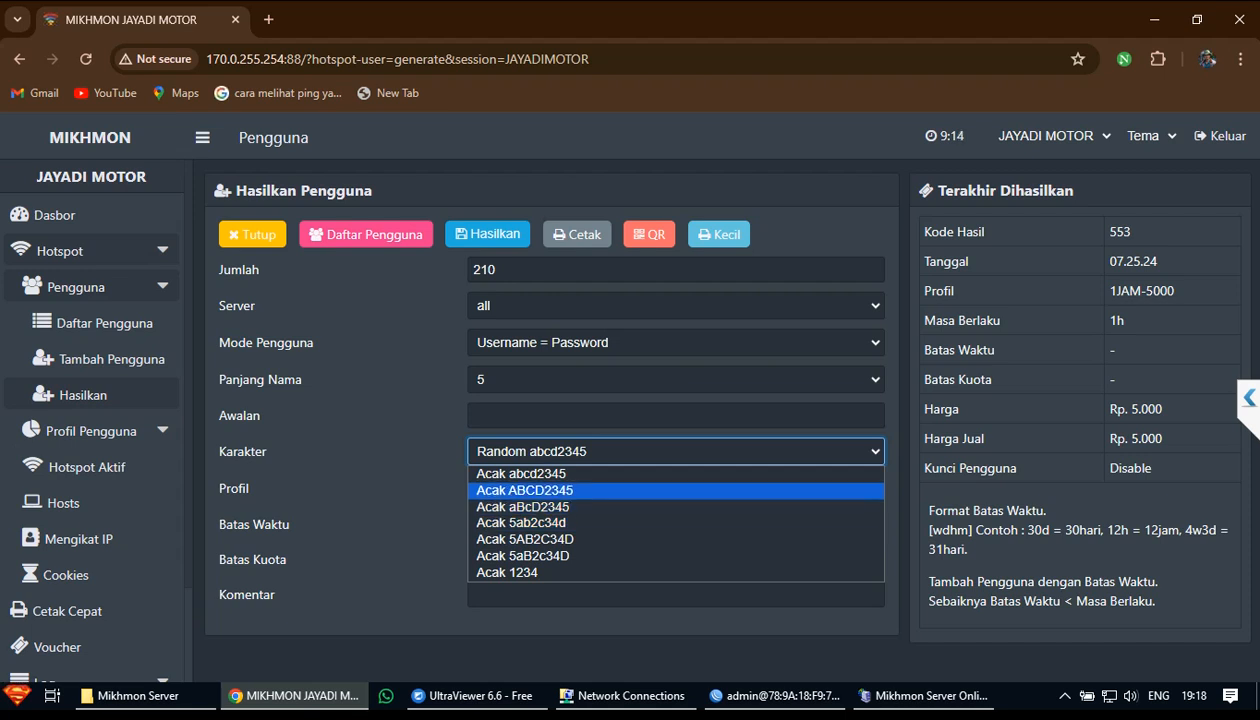
key(Down)
key(Down)
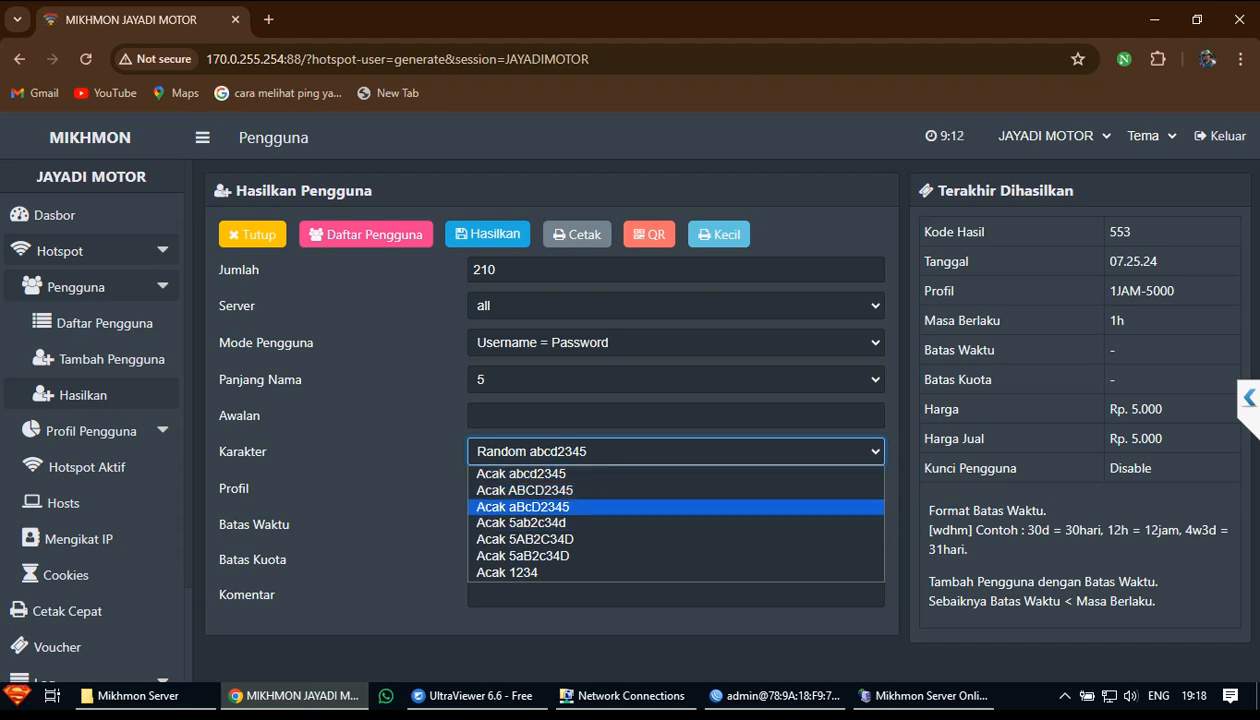
key(Down)
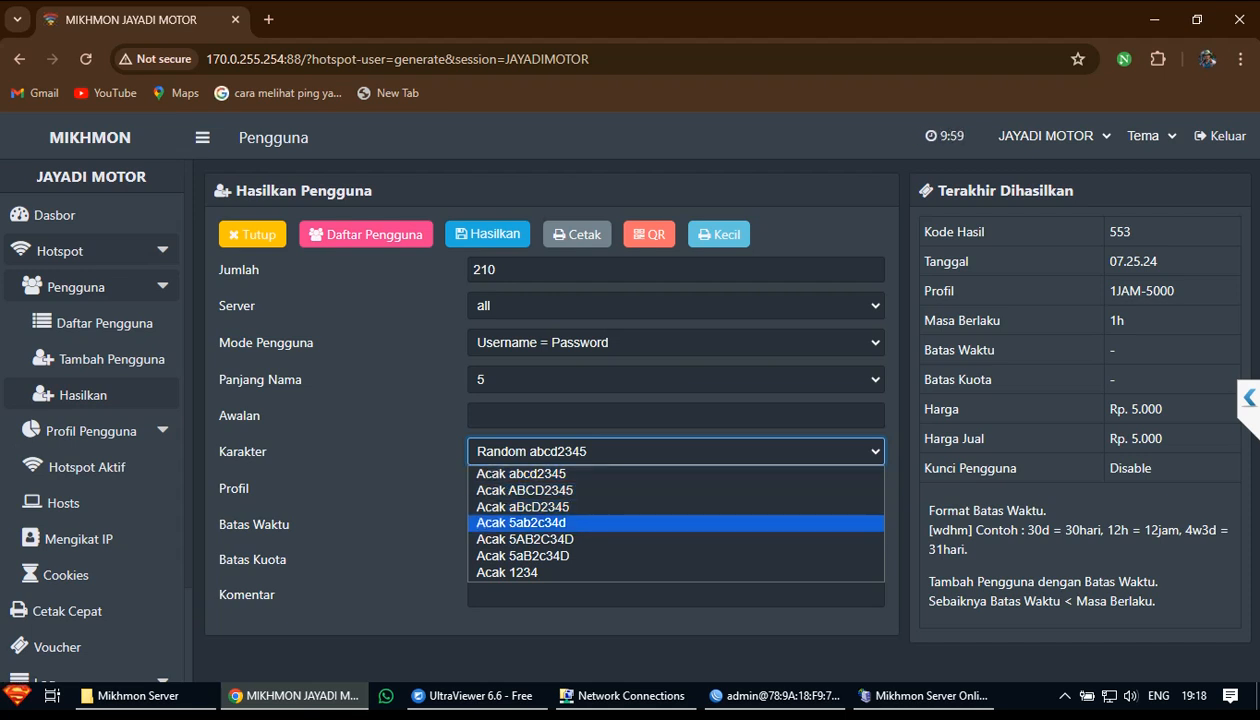
key(Up)
key(Up)
key(Return)
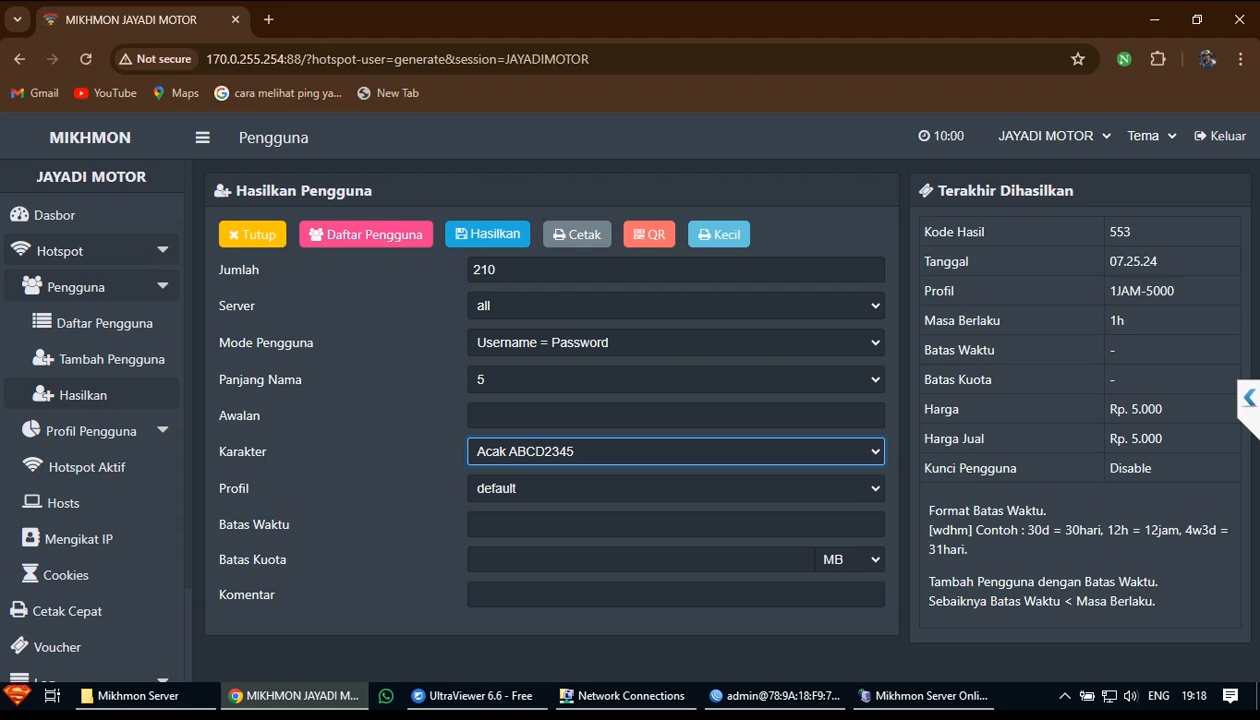
Check the quantity is still 210 and name length stays 5
double_click(484, 270)
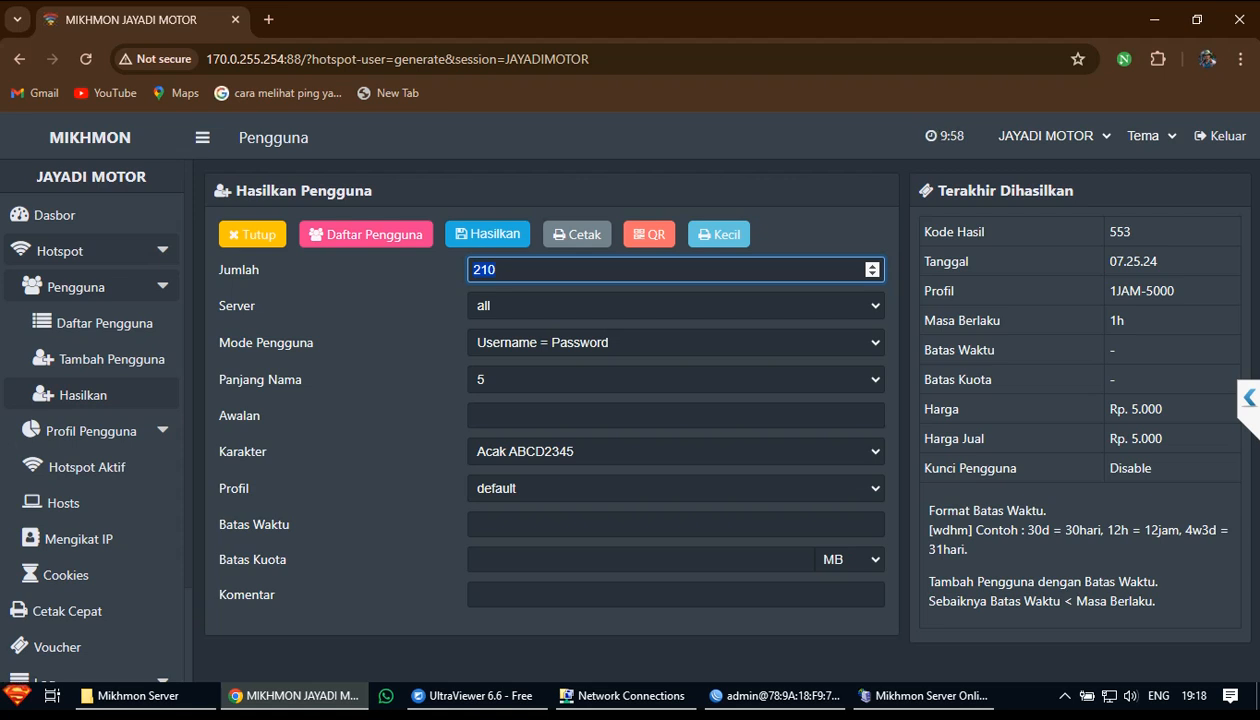
click(676, 380)
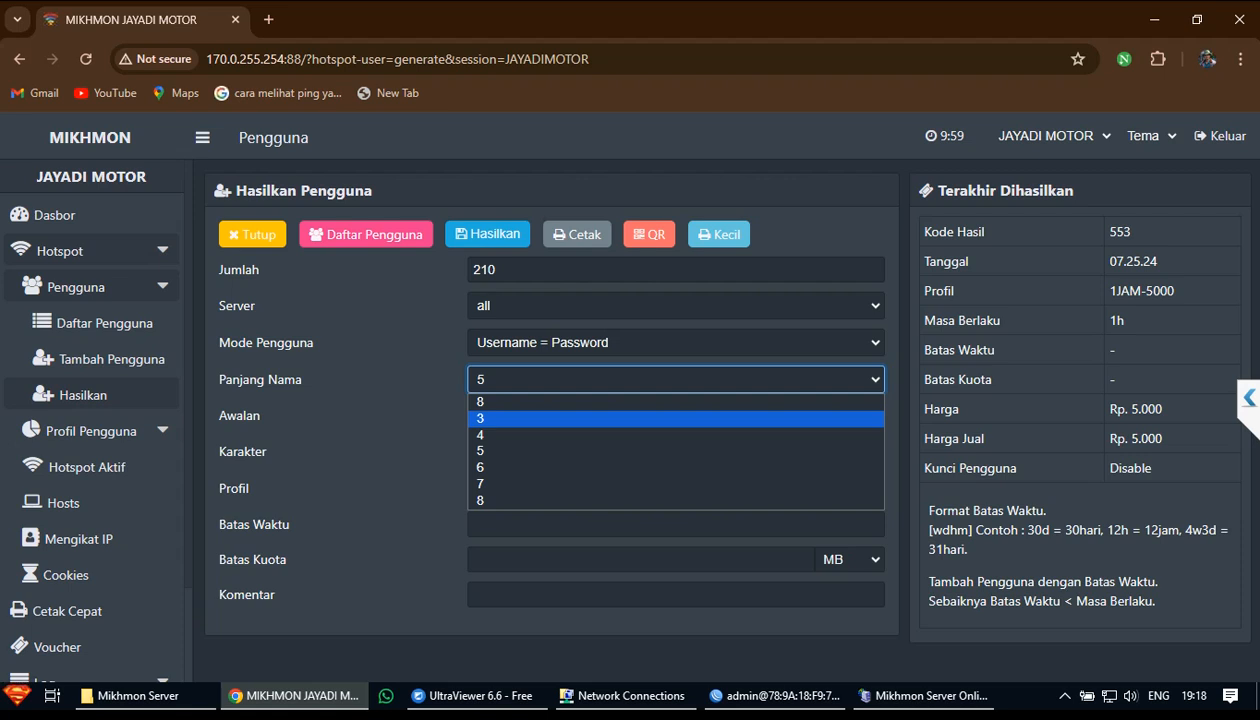
click(676, 451)
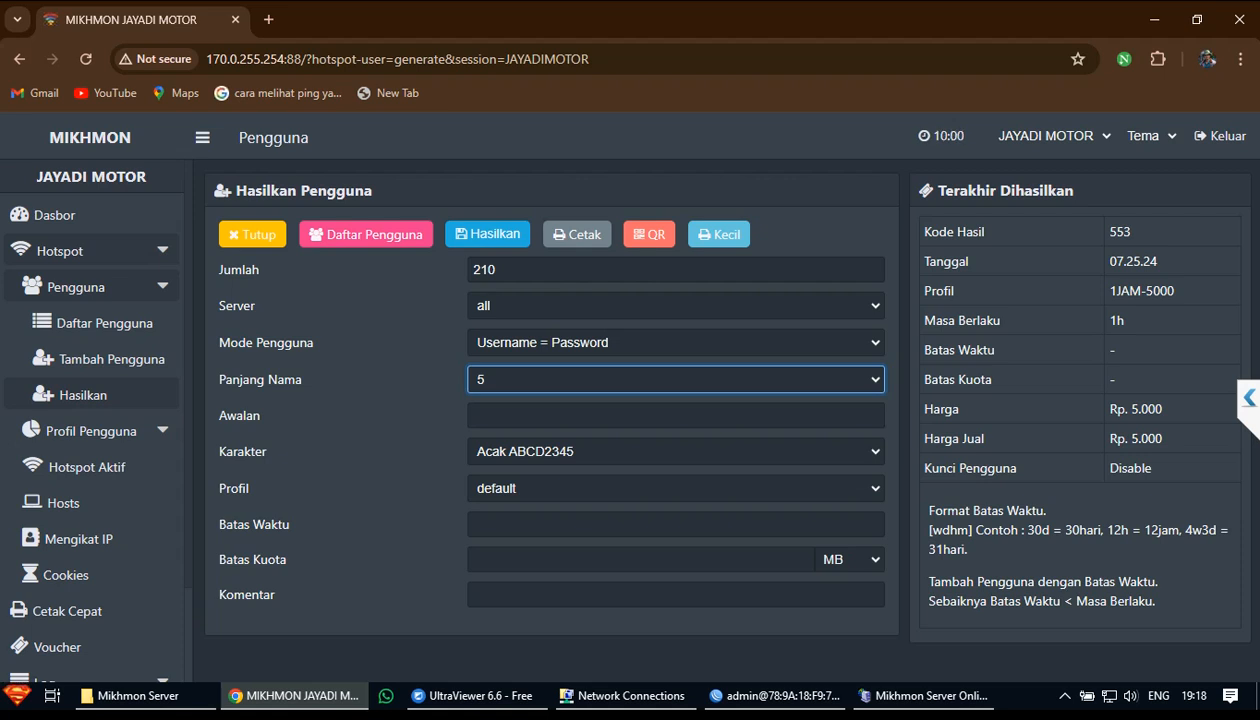
Open the Profil dropdown to list the user profiles
click(676, 488)
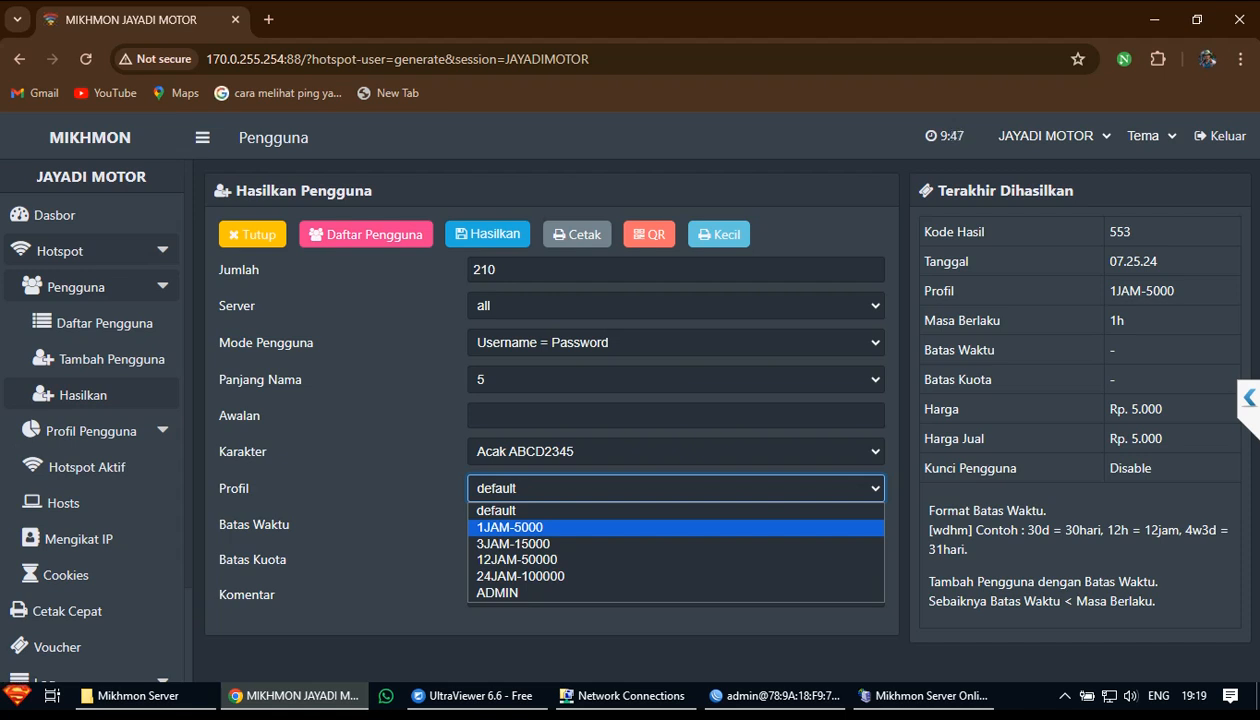
Select the 1JAM-5000 profile (1h validity, Rp. 5,000)
key(Return)
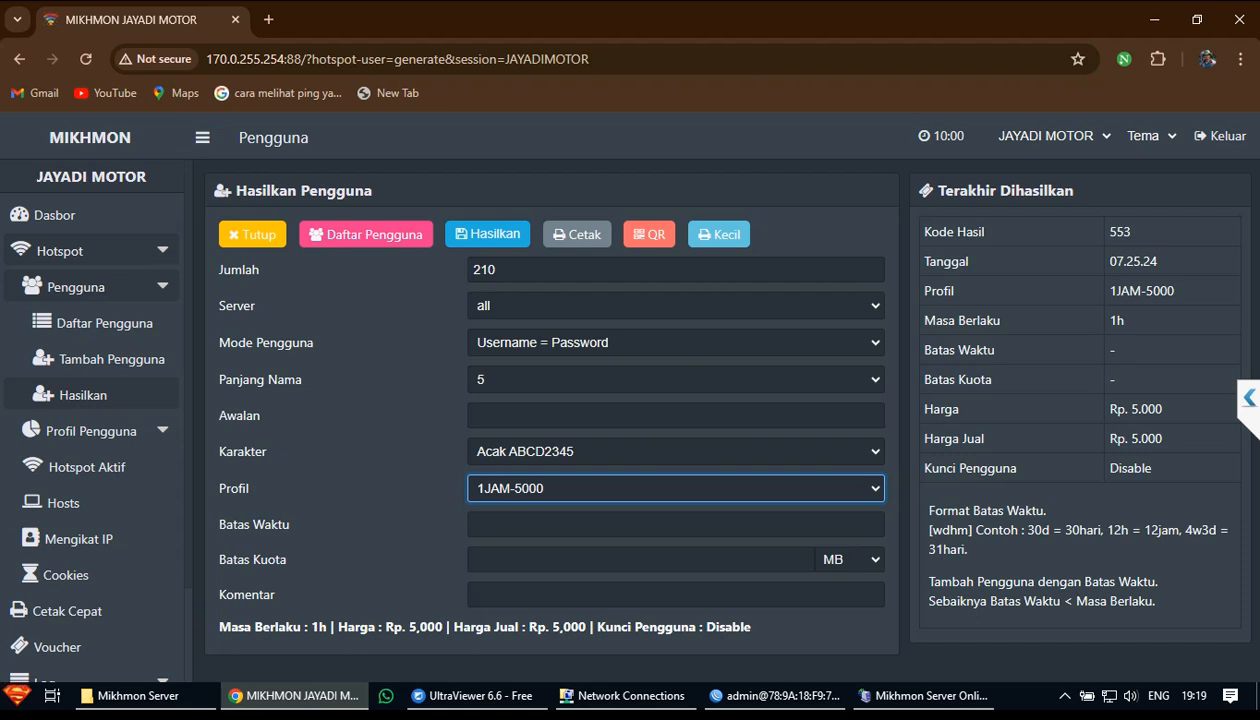
drag(226, 525, 291, 525)
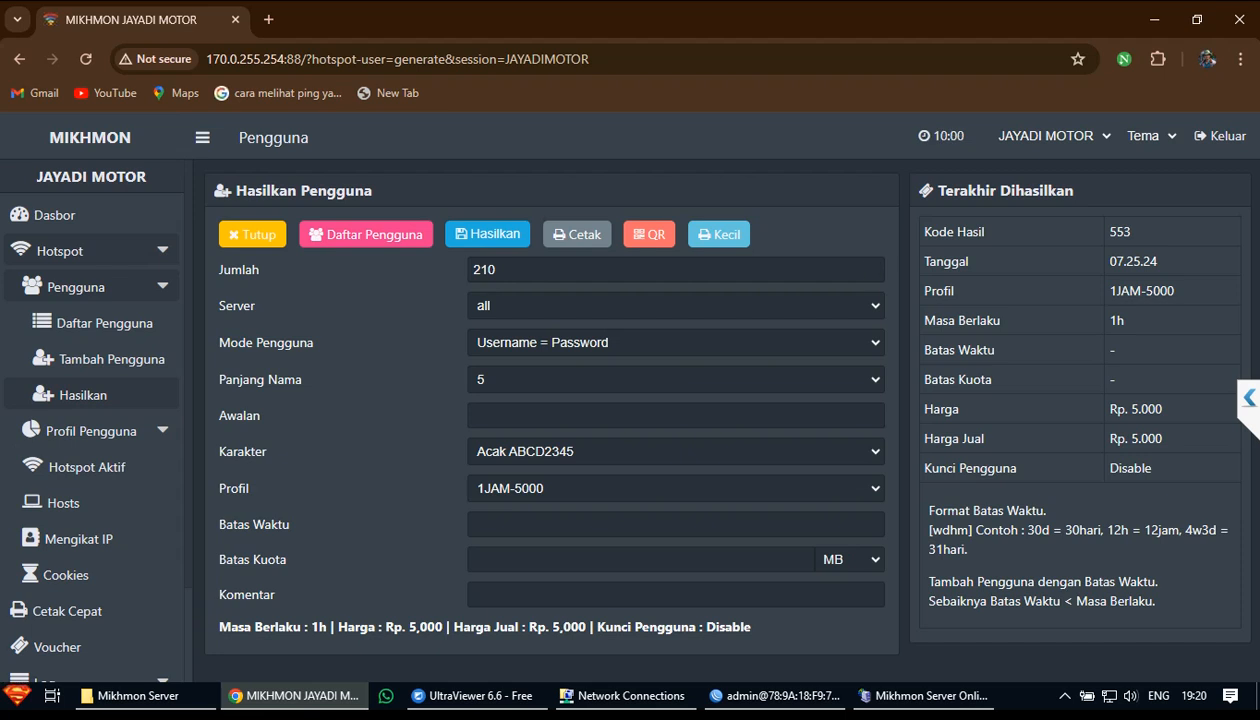
Generate the 210 vouchers on the 1JAM-5000 profile
click(492, 234)
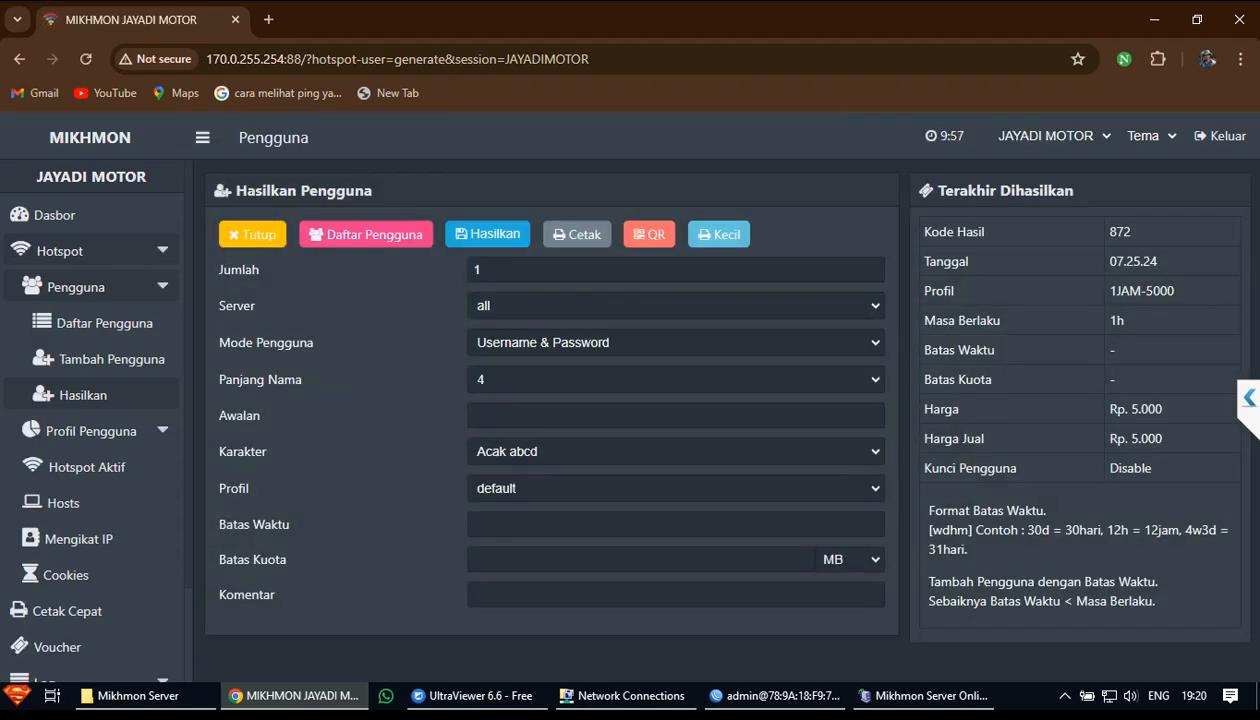
Open batch 872's printable 1JAM-5000 voucher sheet with Cetak
click(577, 234)
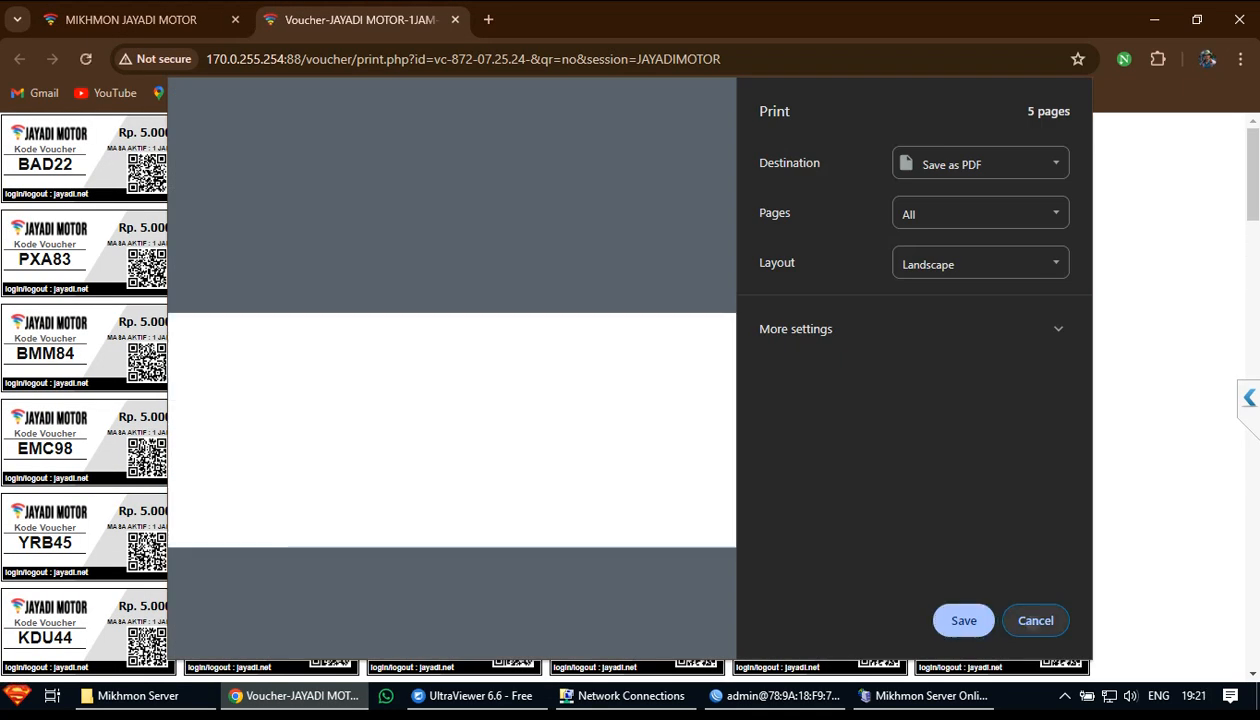
key(Escape)
scroll(537, 391, down, 7)
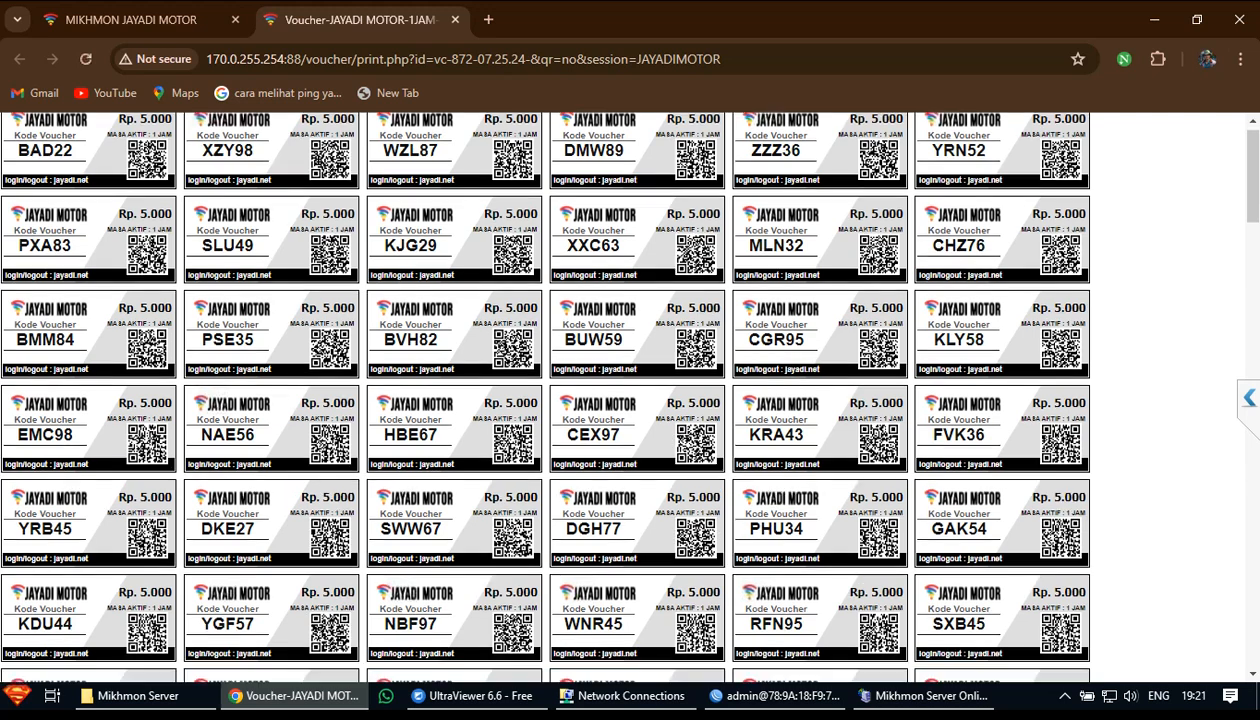
scroll(620, 392, down, 14)
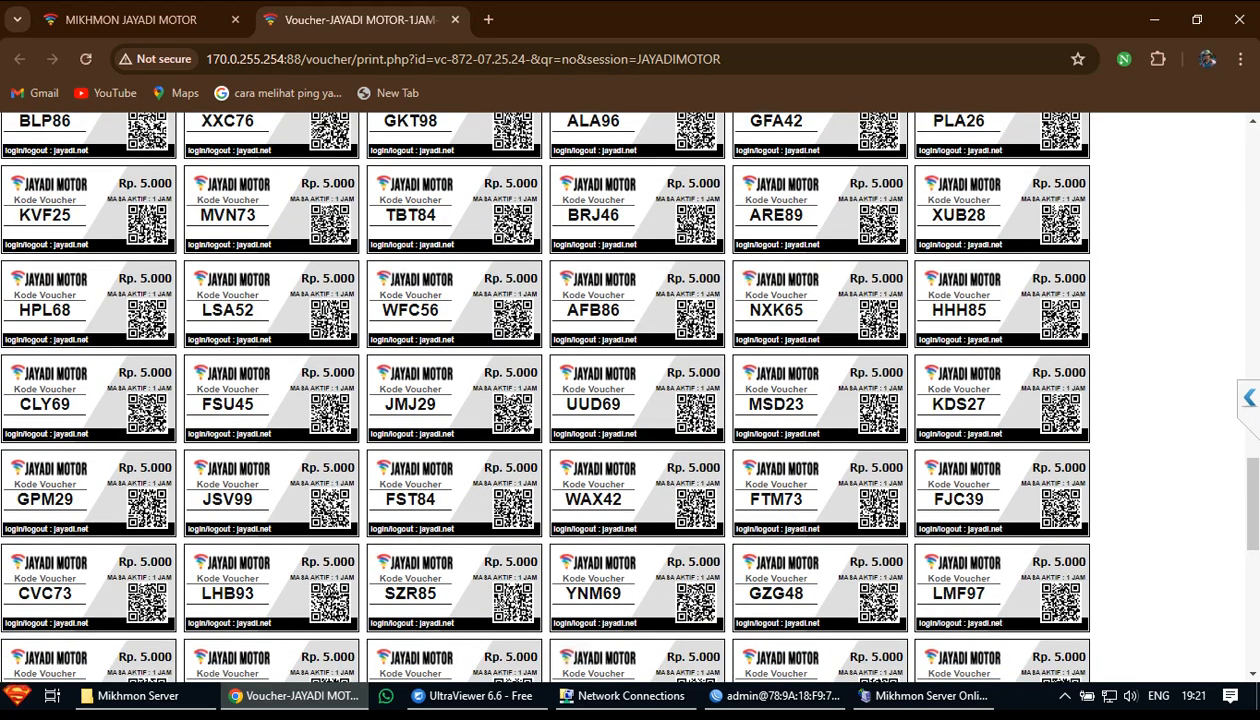
drag(621, 310, 589, 310)
click(140, 19)
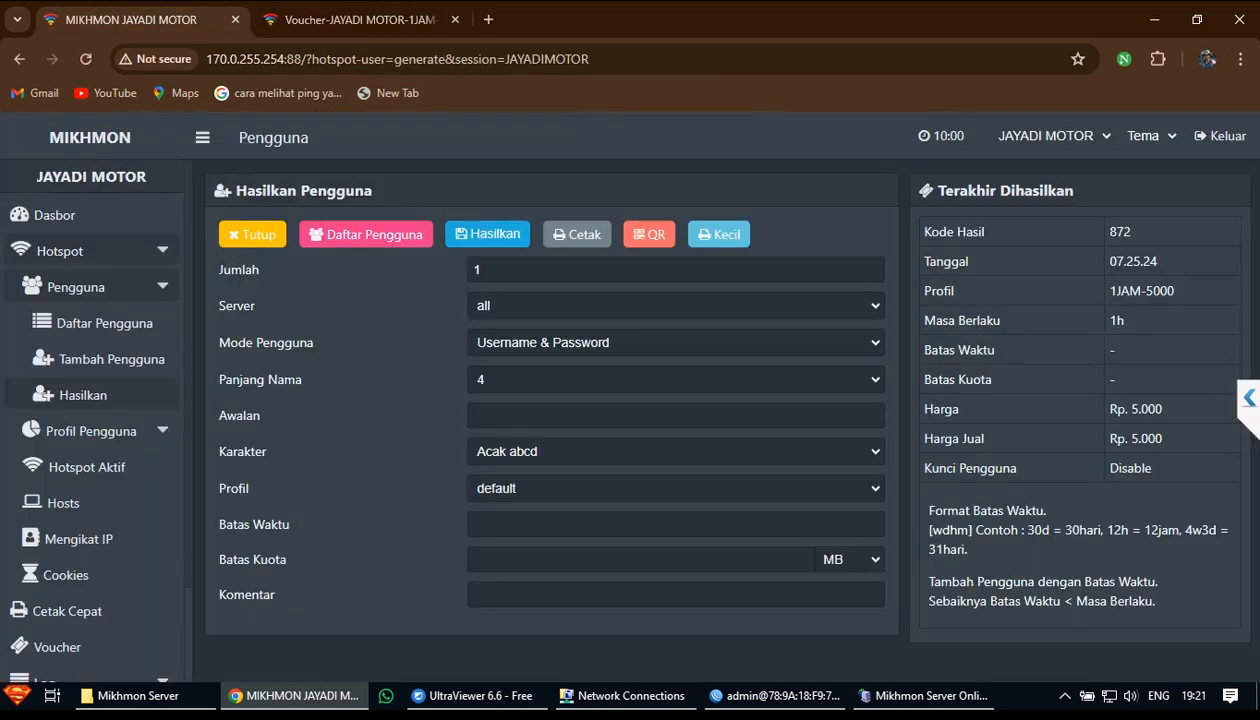
click(360, 19)
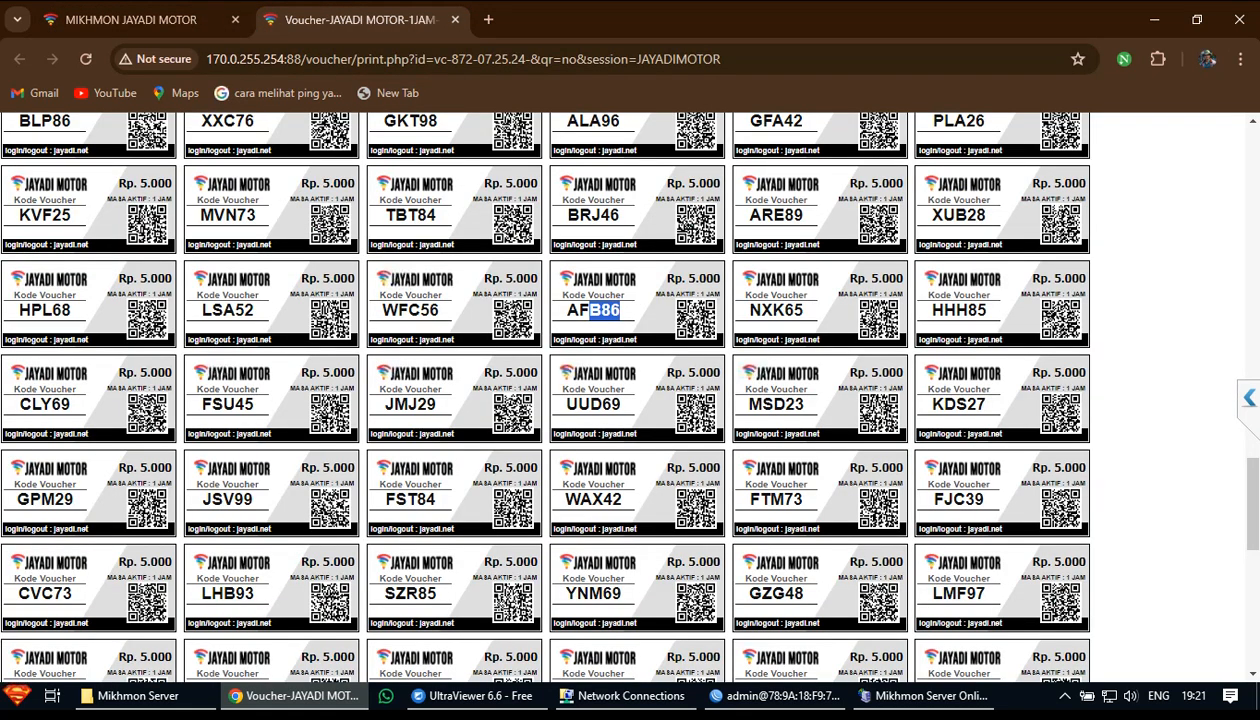
click(604, 311)
drag(566, 311, 621, 311)
click(606, 311)
scroll(620, 392, down, 5)
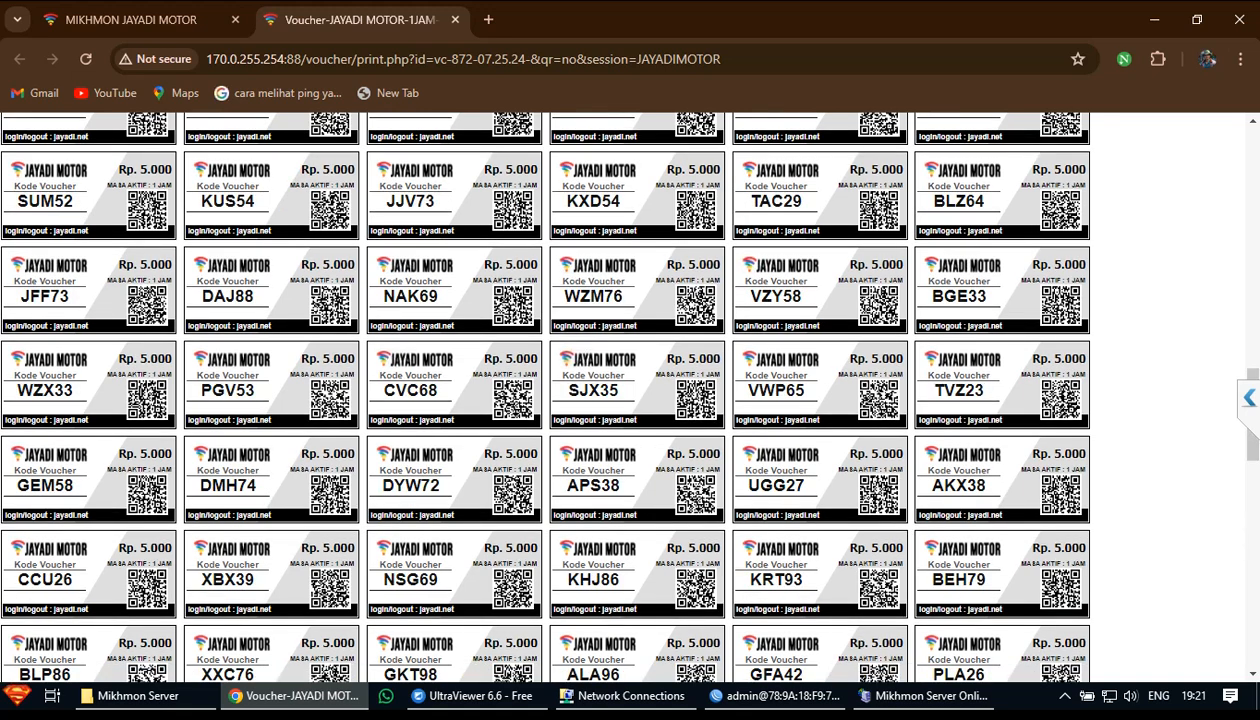
scroll(620, 392, up, 4)
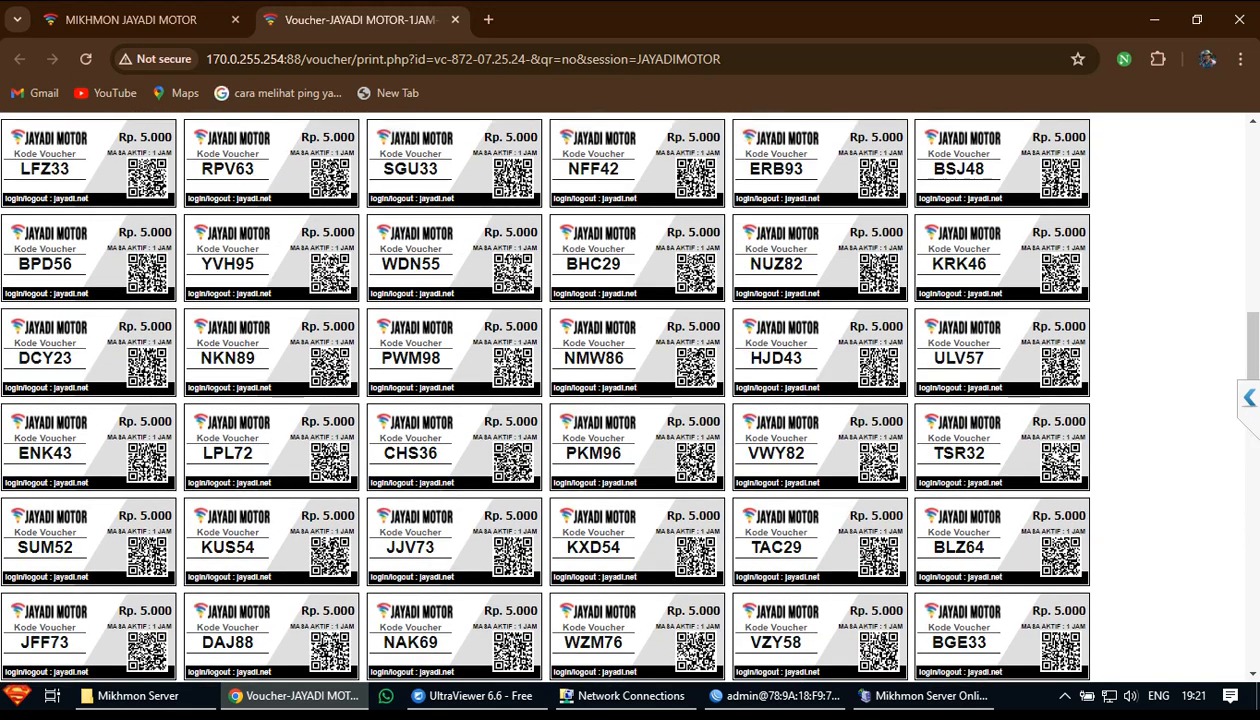
scroll(620, 392, up, 5)
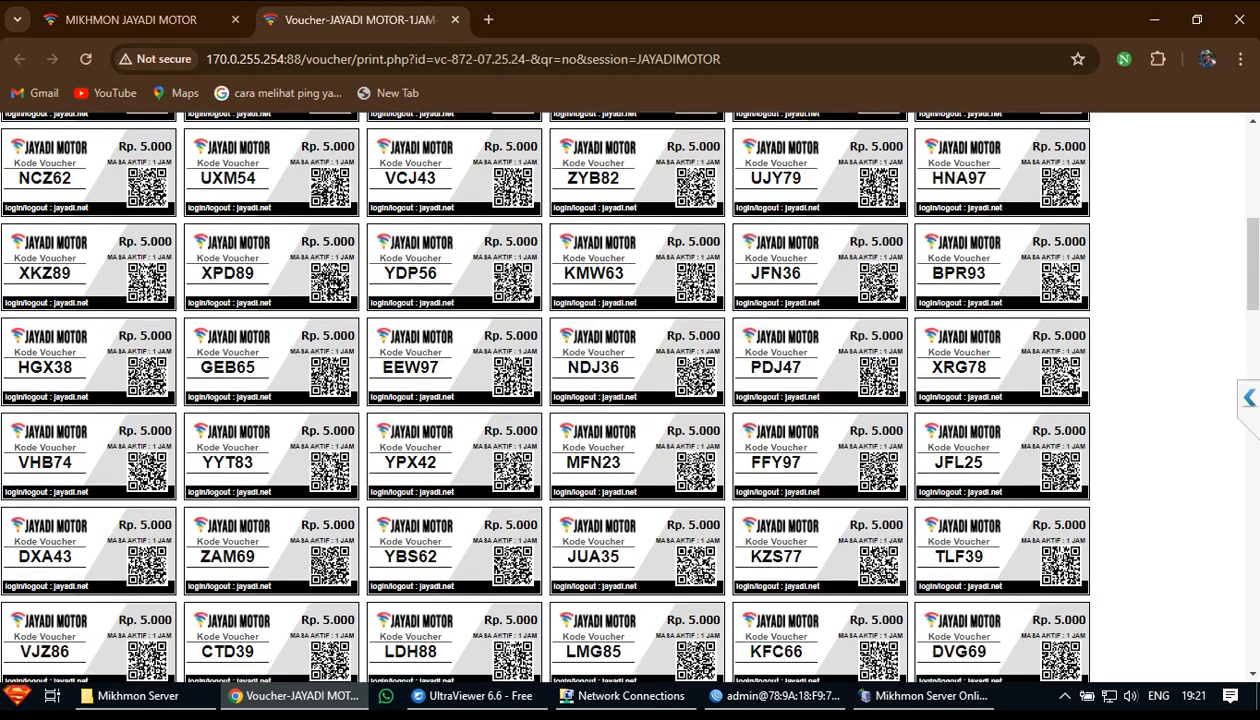
scroll(620, 392, up, 5)
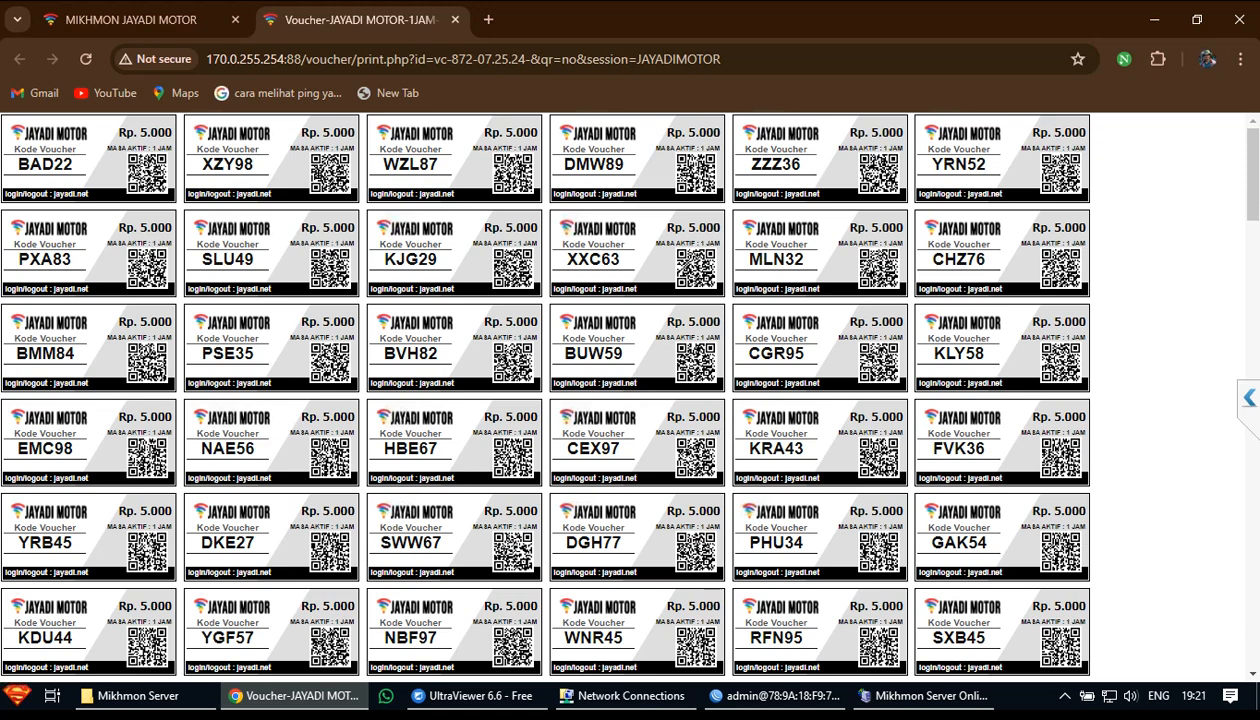
key(ctrl+p)
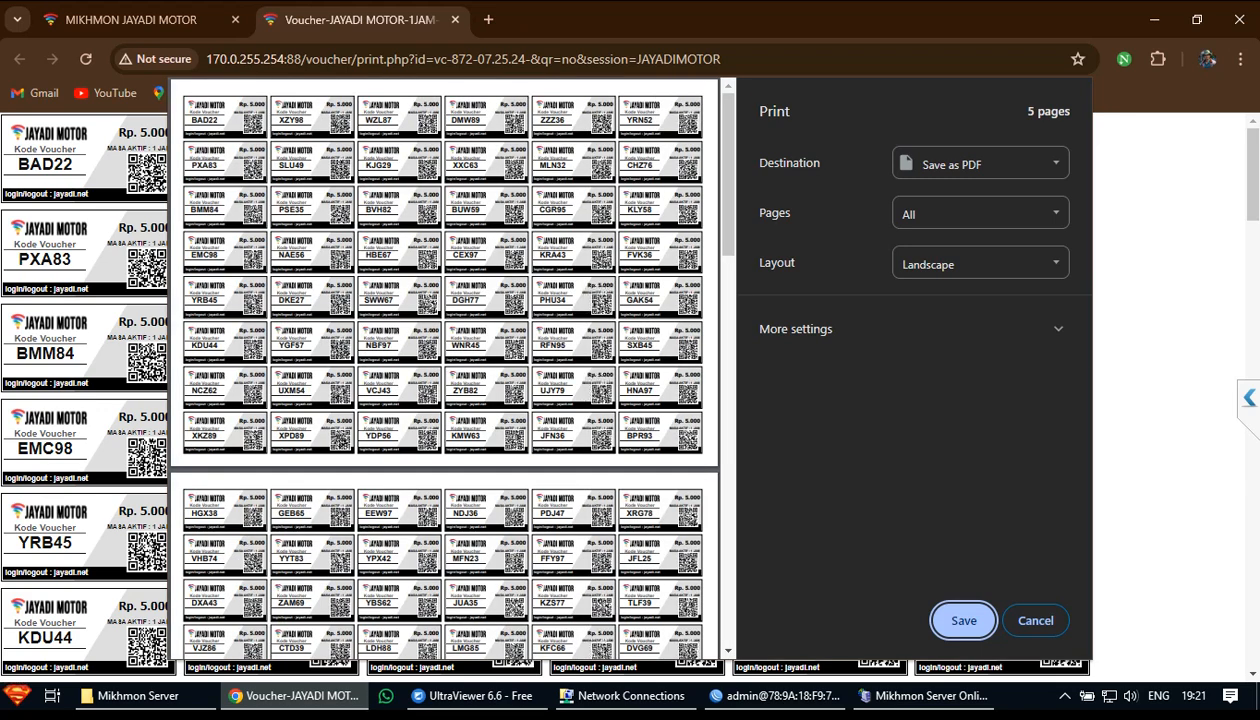
Show more print settings and keep the voucher sheet in Landscape after previewing Portrait
click(1058, 328)
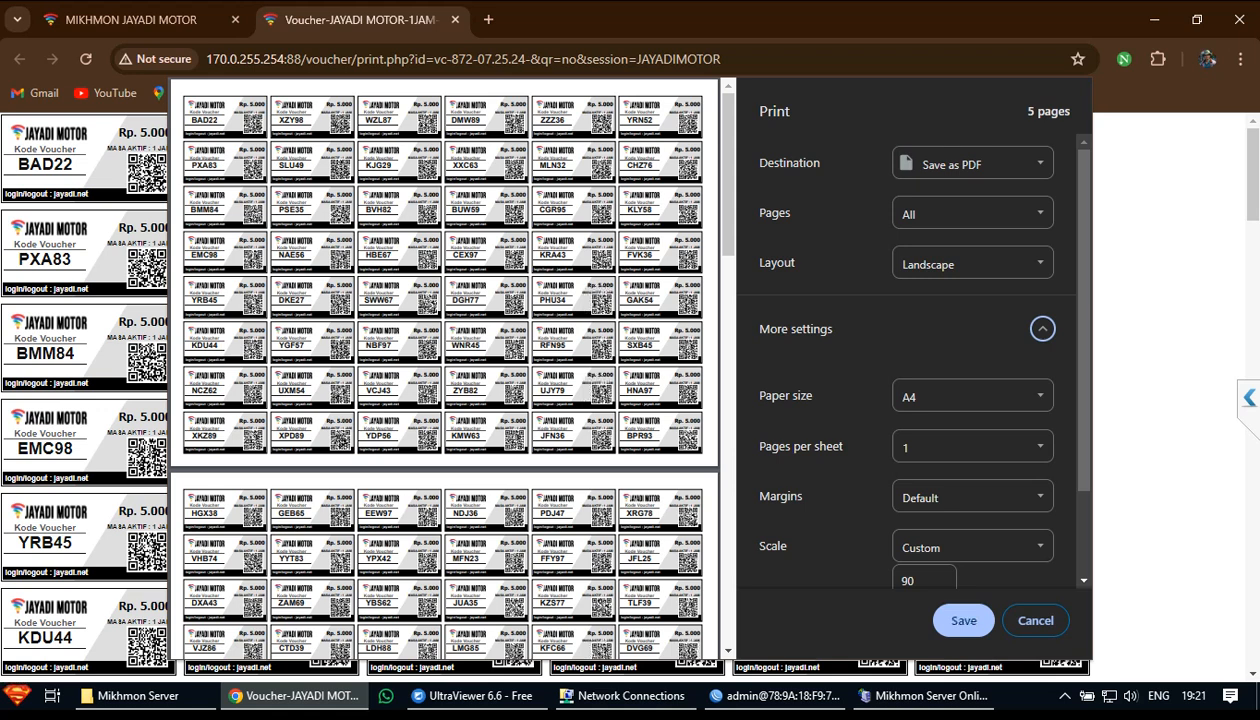
click(972, 264)
click(960, 303)
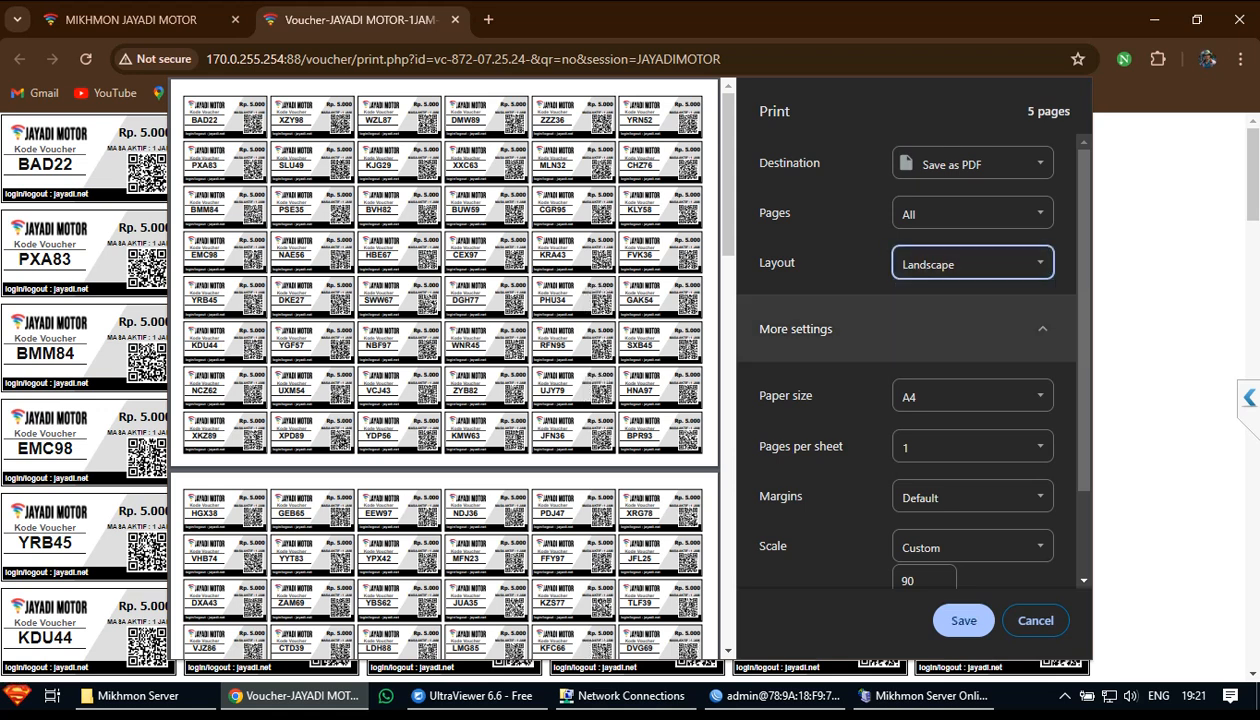
click(972, 264)
click(960, 287)
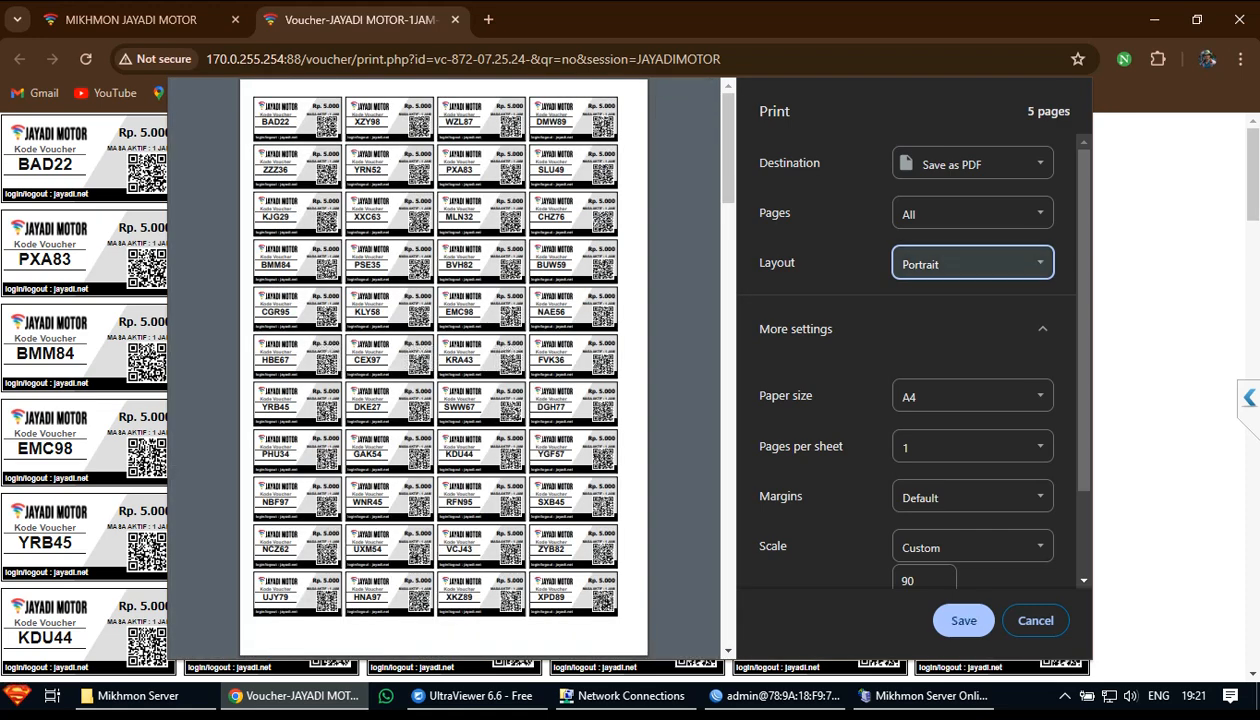
click(972, 263)
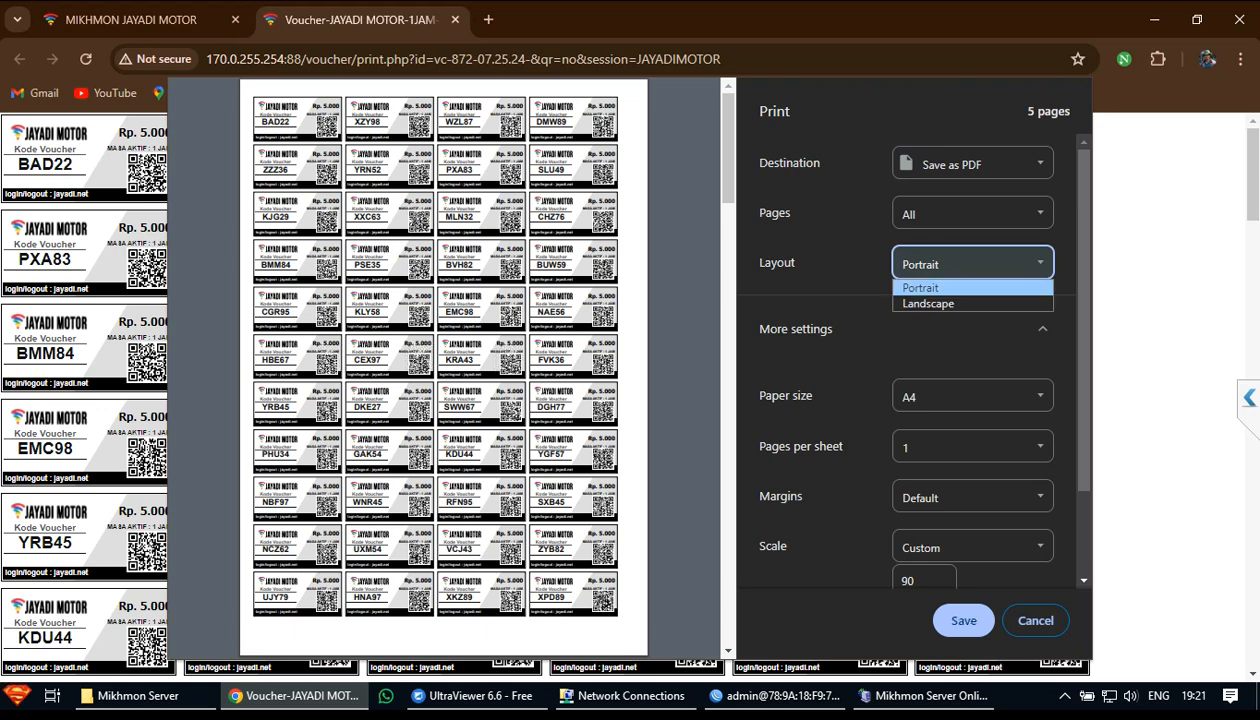
click(960, 303)
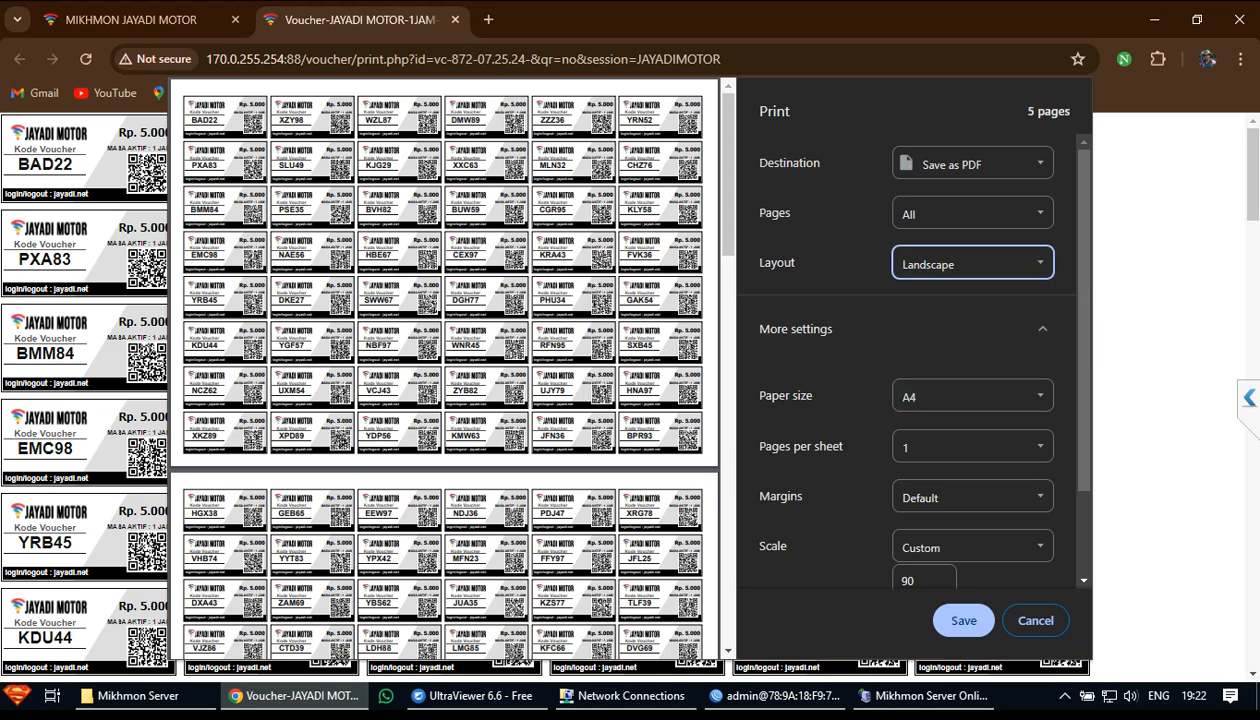
scroll(960, 430, down, 2)
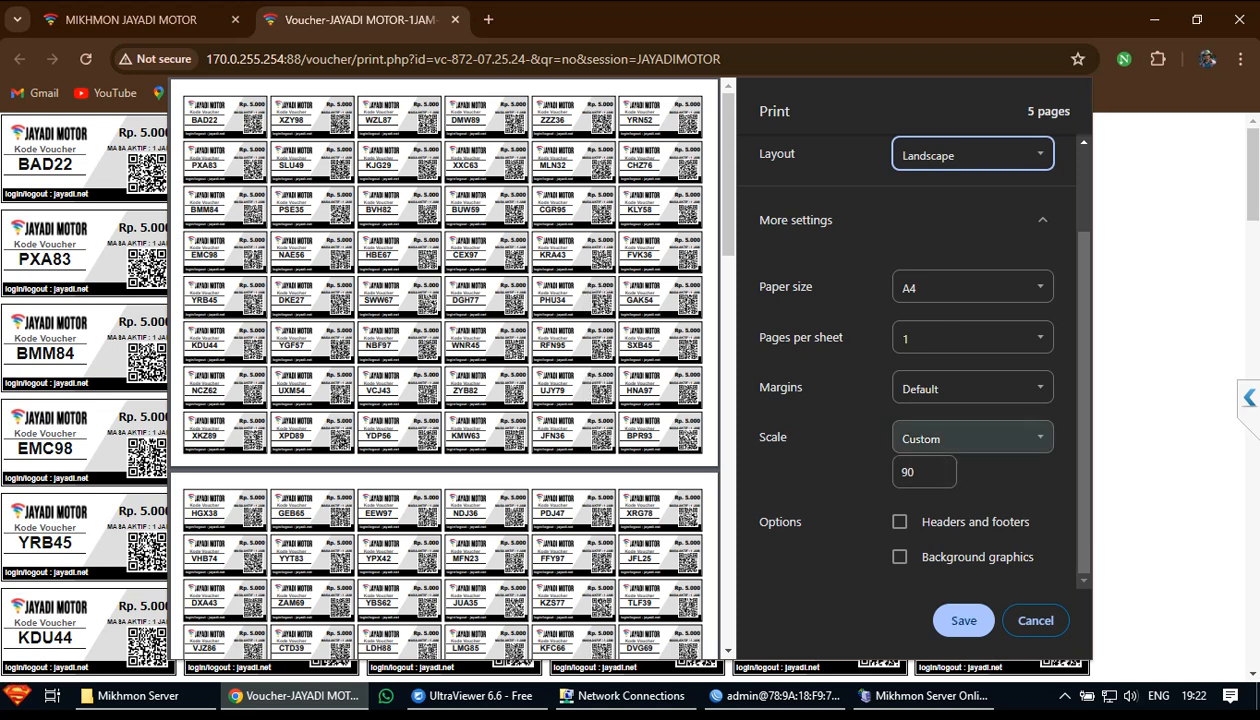
Return the scale to Custom 90 after trying Default, and enable Background graphics
click(972, 438)
click(960, 459)
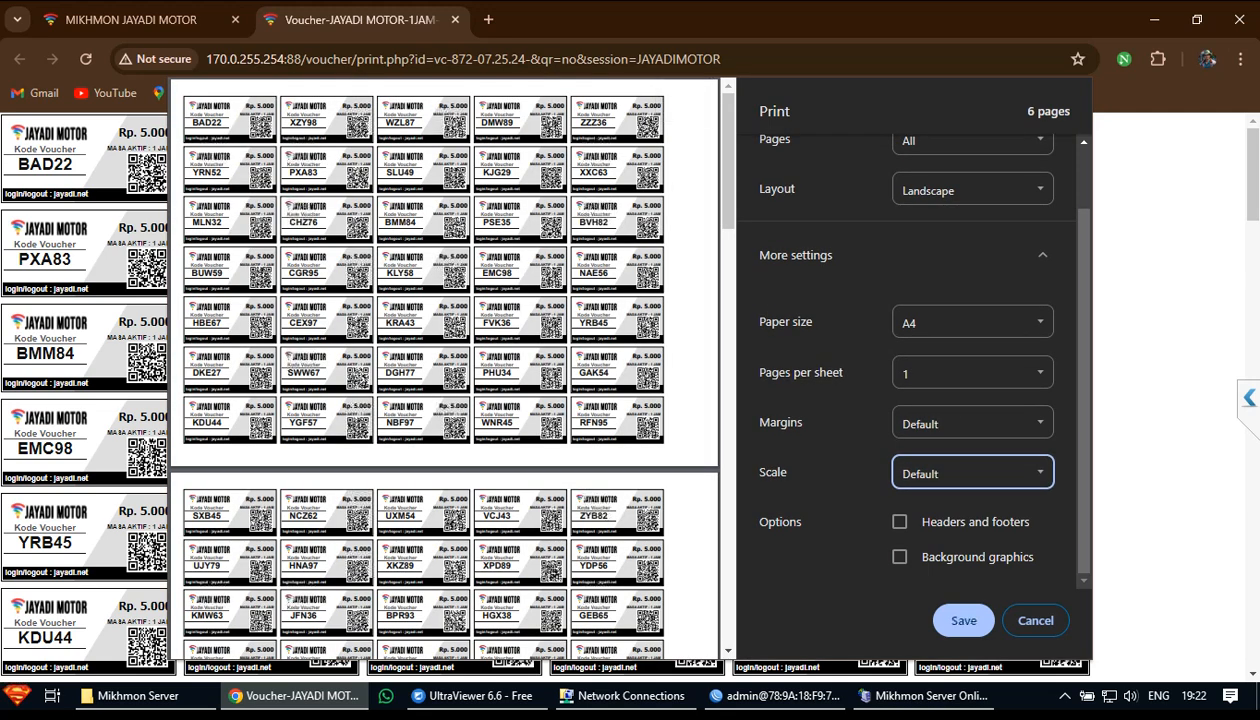
click(972, 473)
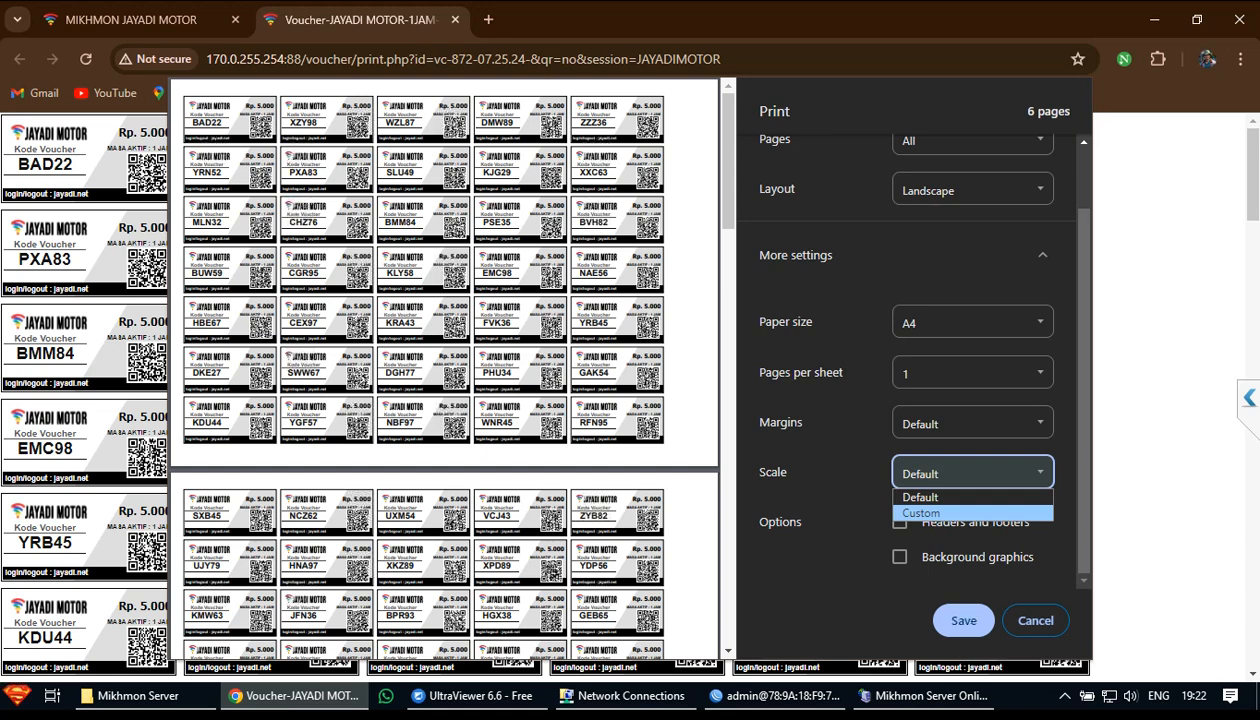
click(920, 512)
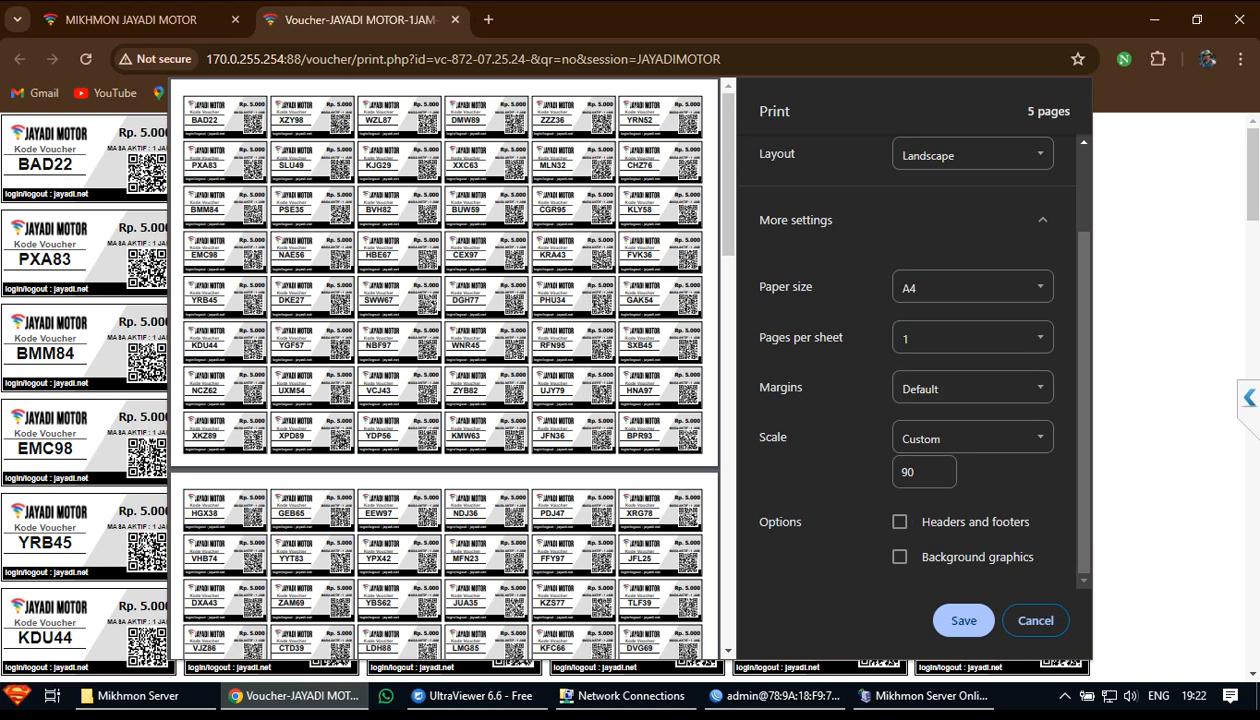
click(899, 556)
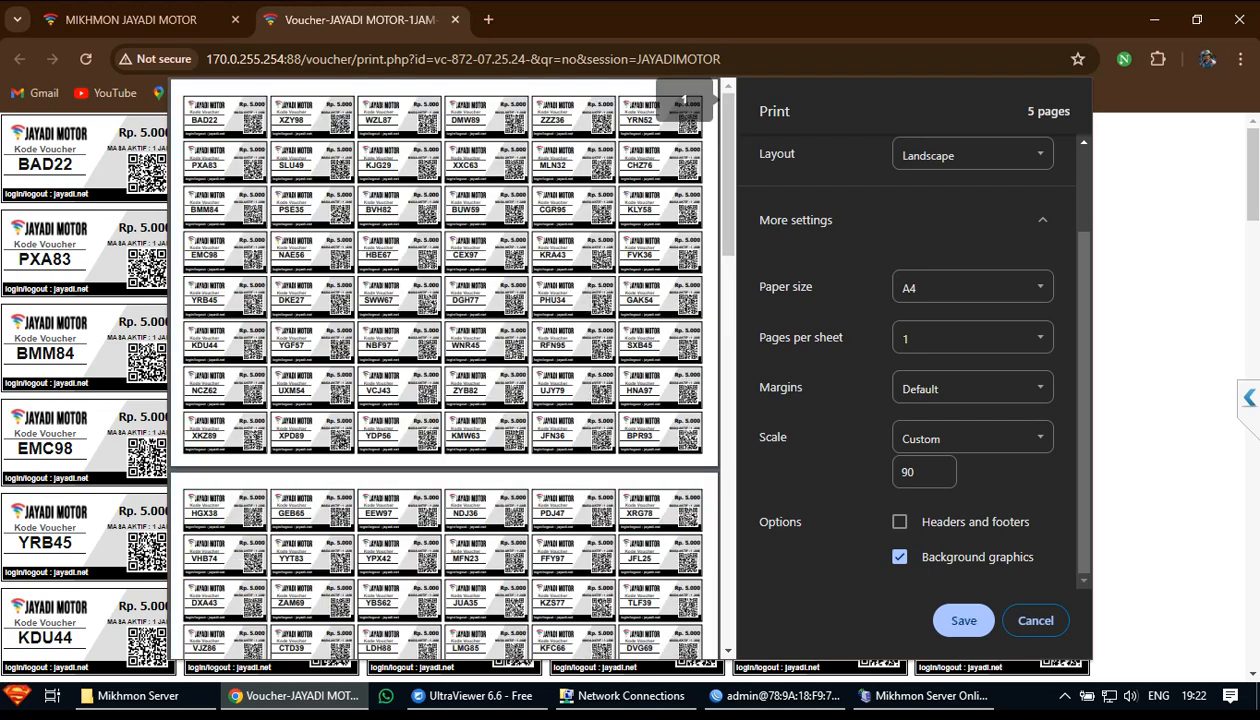
scroll(910, 360, up, 2)
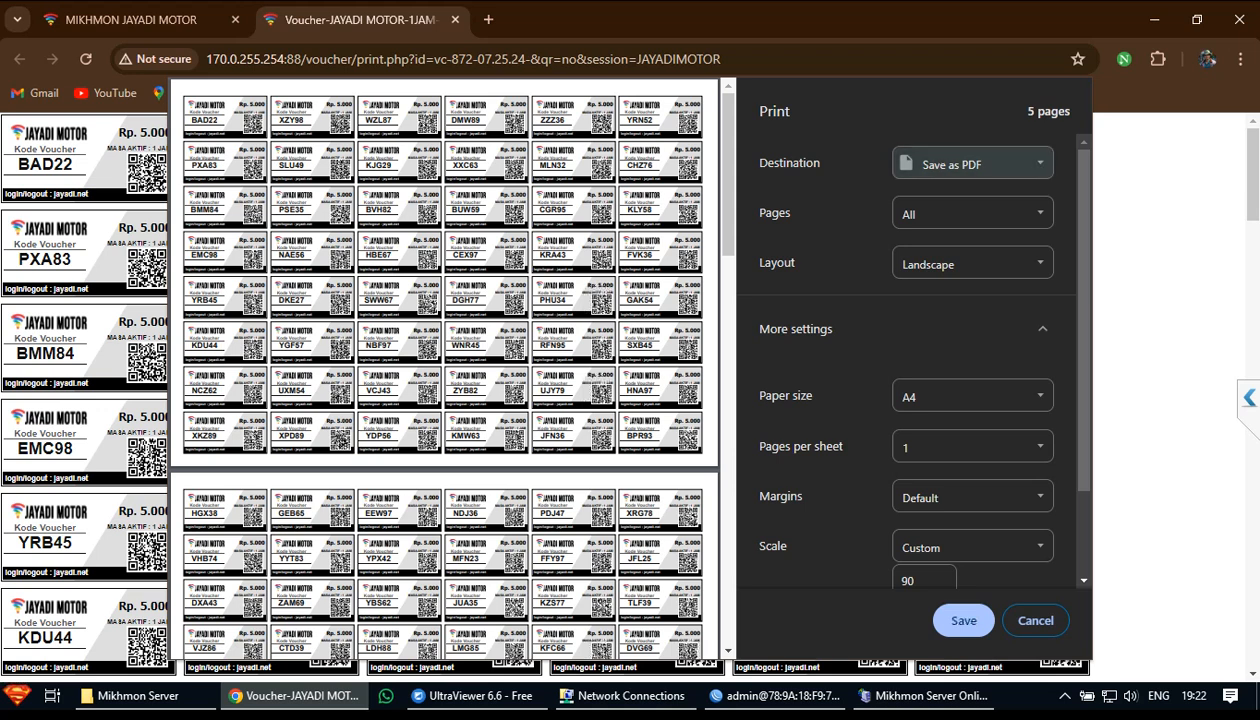
Try the EPSON L120 printer as destination, then switch back to Save as PDF
click(972, 164)
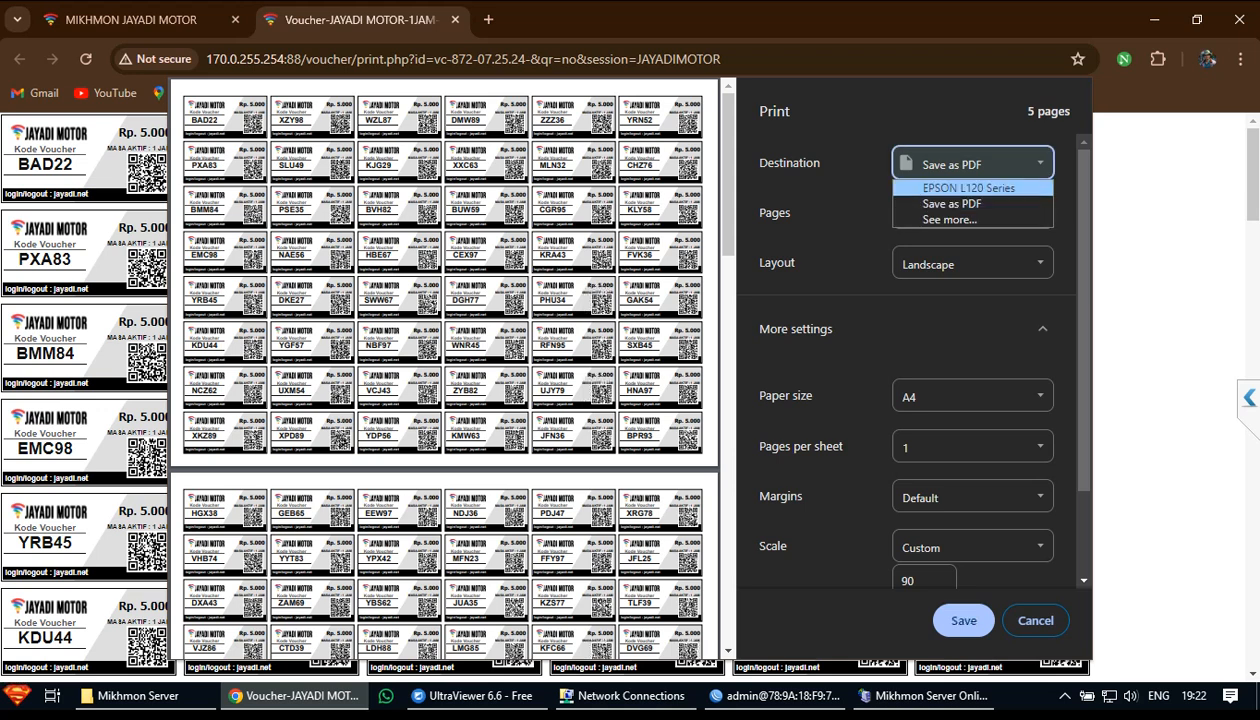
click(968, 188)
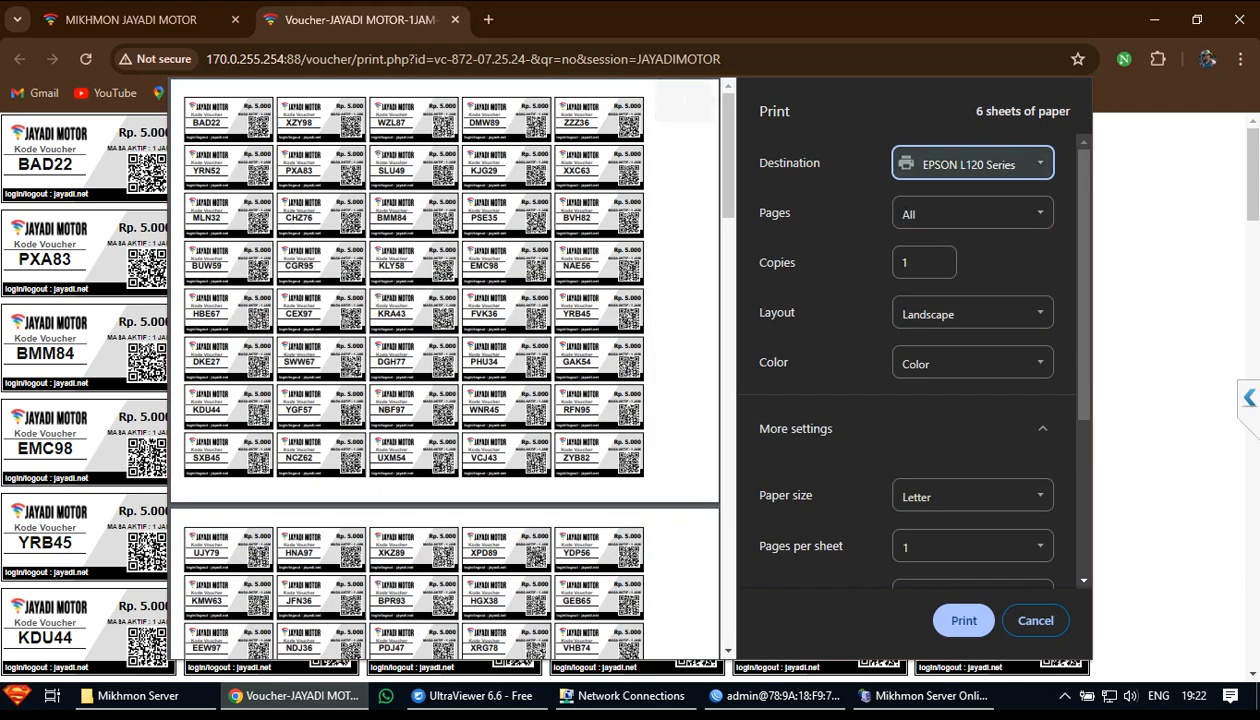
click(968, 164)
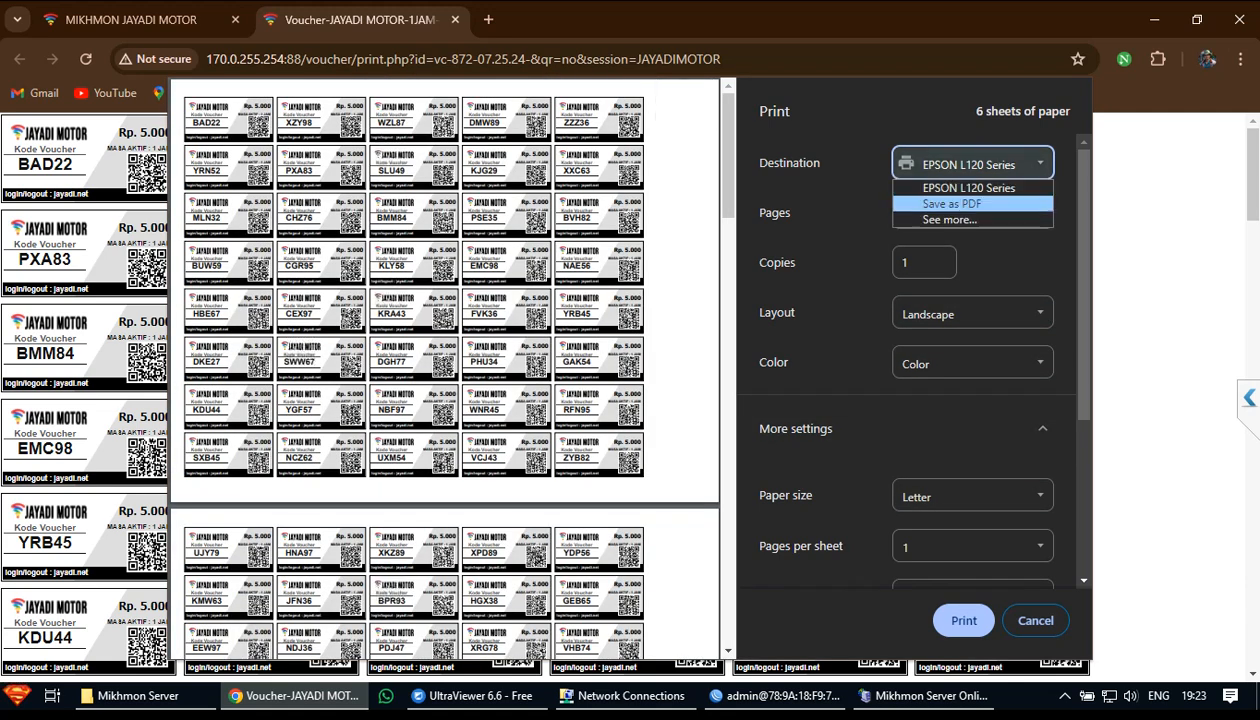
click(952, 204)
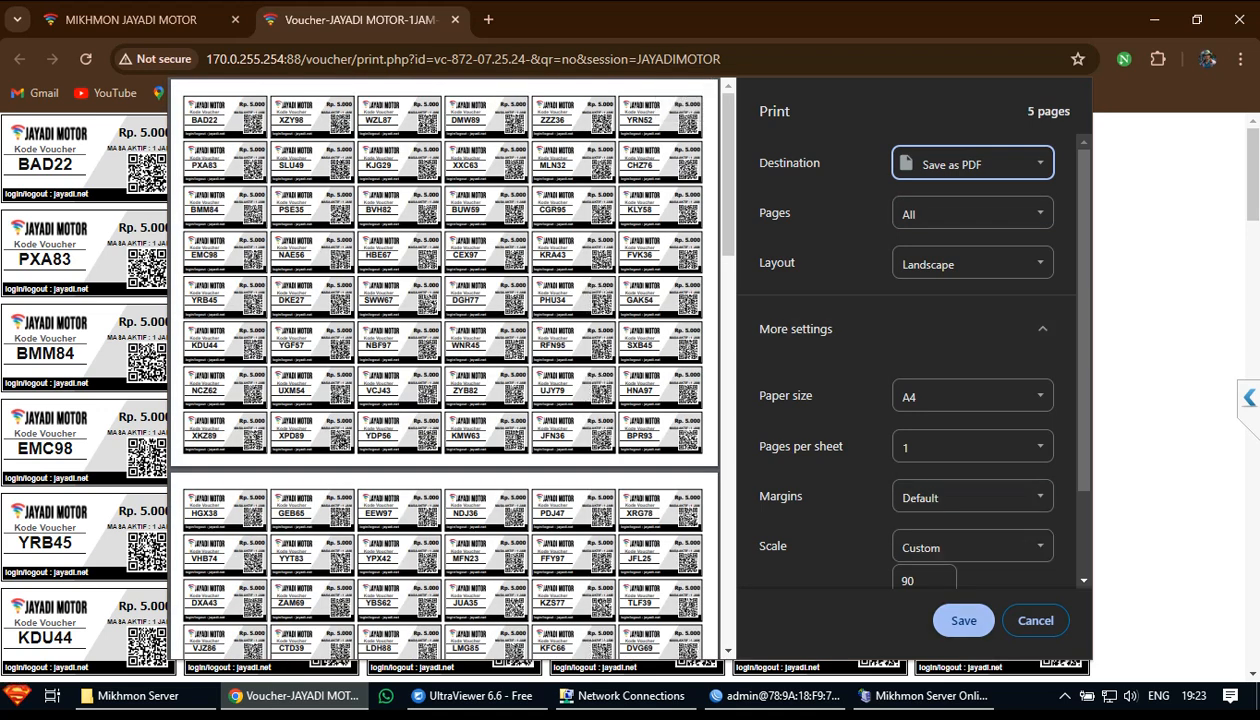
Save the 1JAM-5000 voucher PDF to the Desktop and close the voucher tab
click(963, 620)
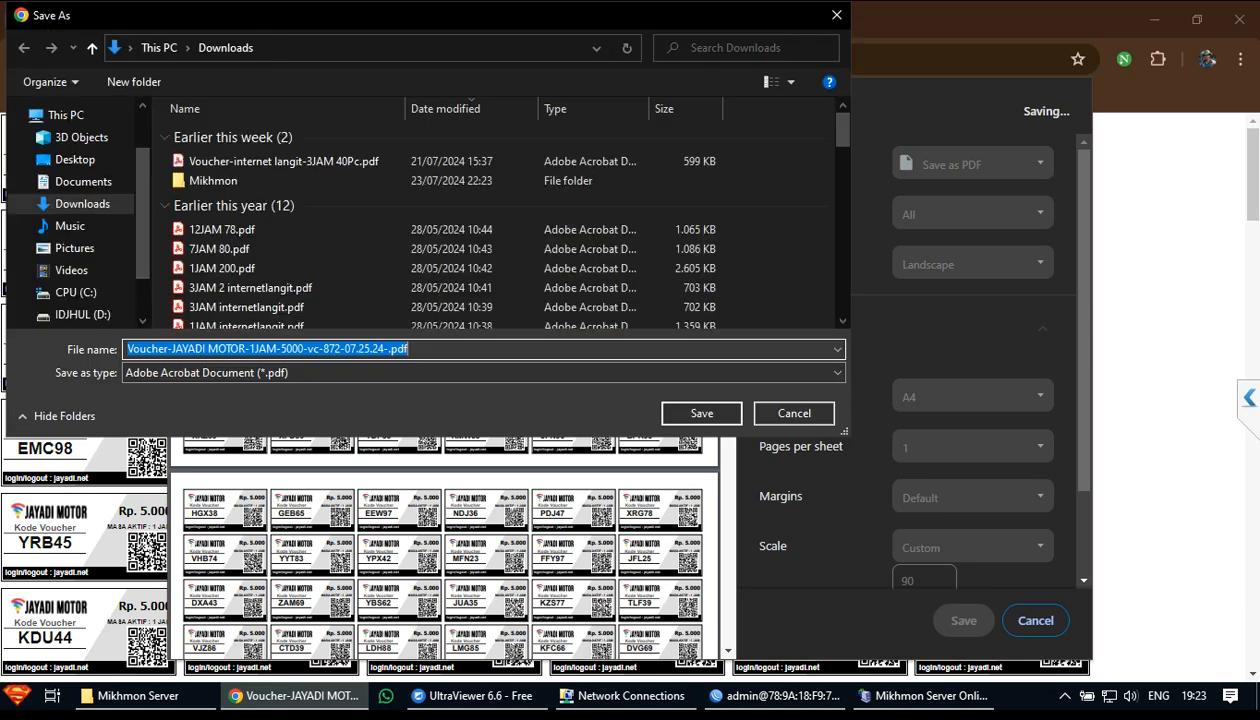
click(72, 159)
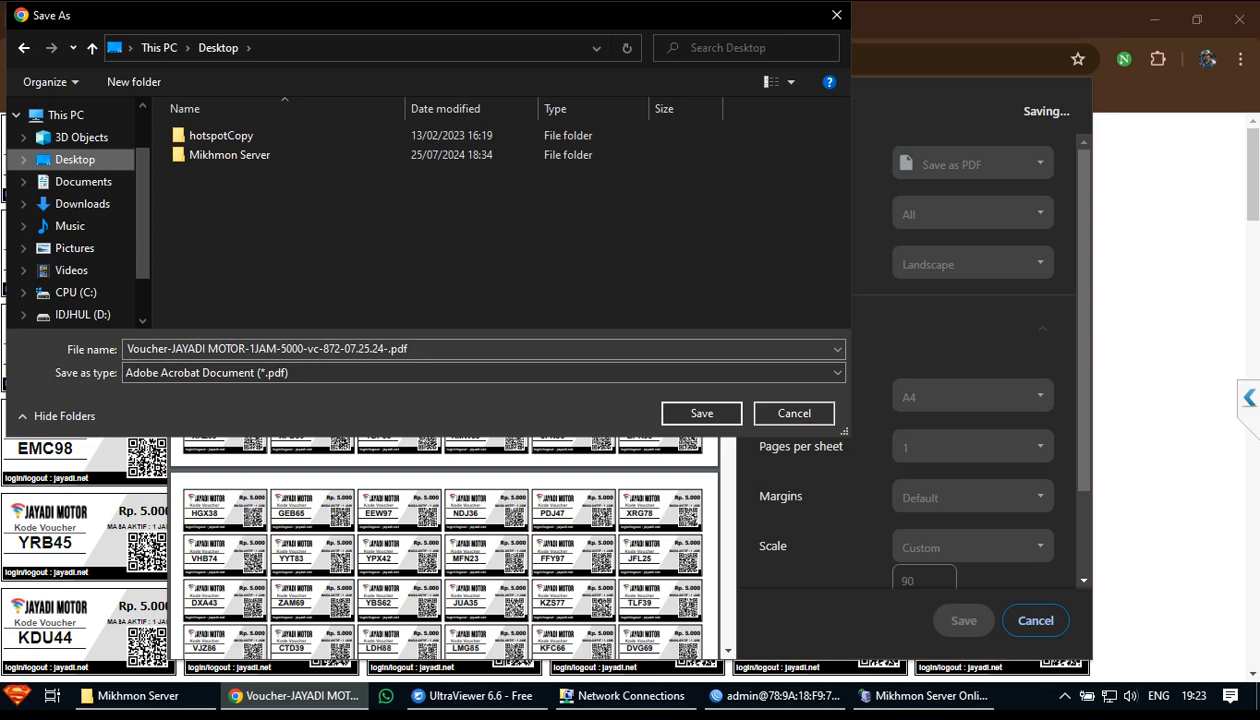
click(701, 413)
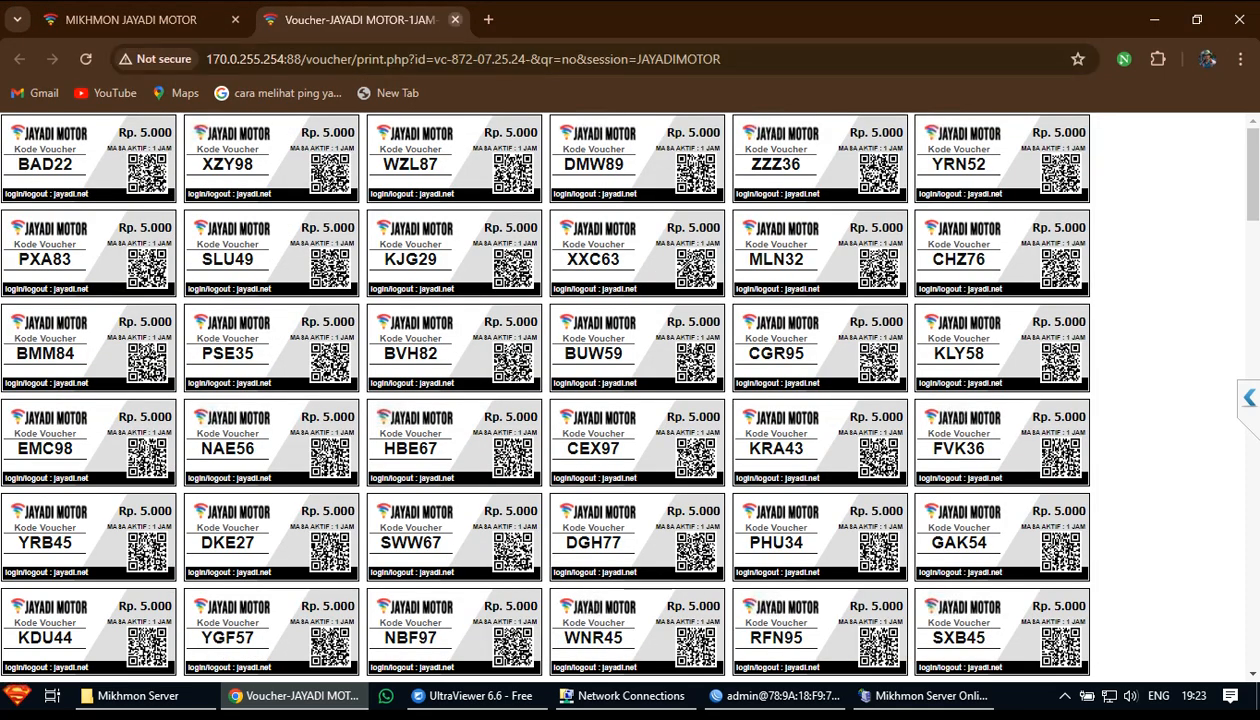
click(454, 19)
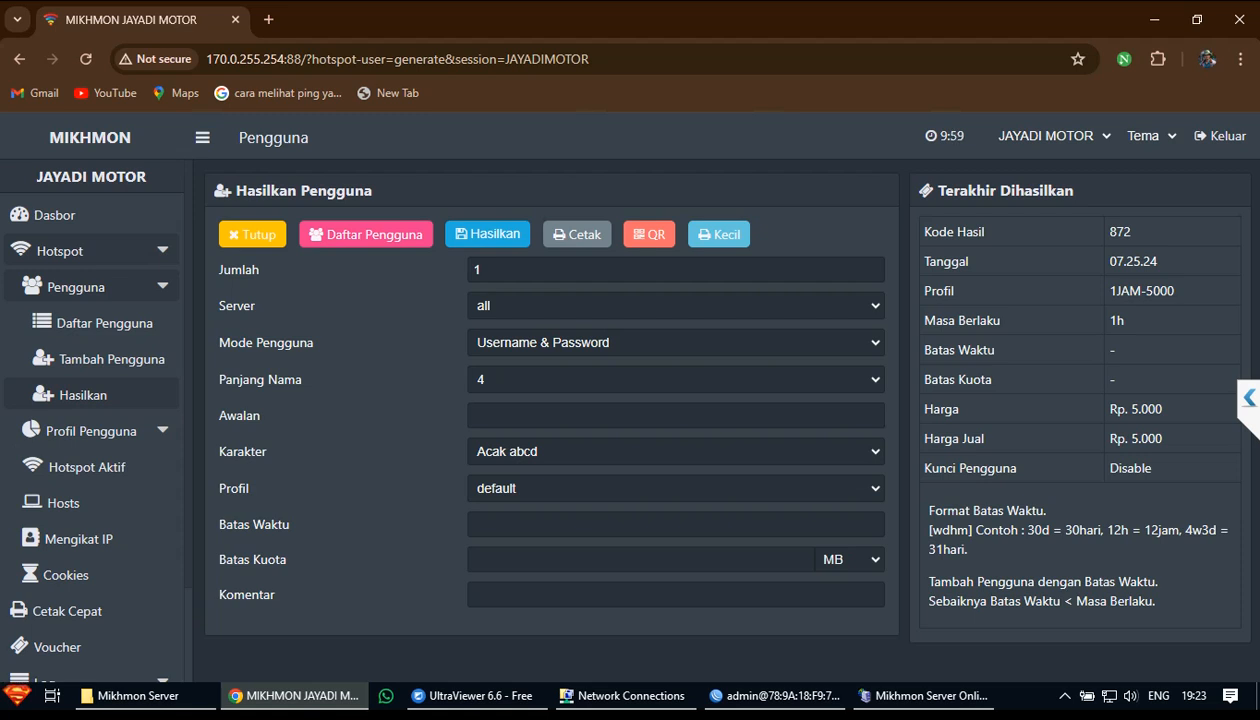
Generate 210 3JAM-15000 vouchers: Username = Password, name length 6, characters 5AB2C34D
click(83, 395)
double_click(477, 270)
text(210-)
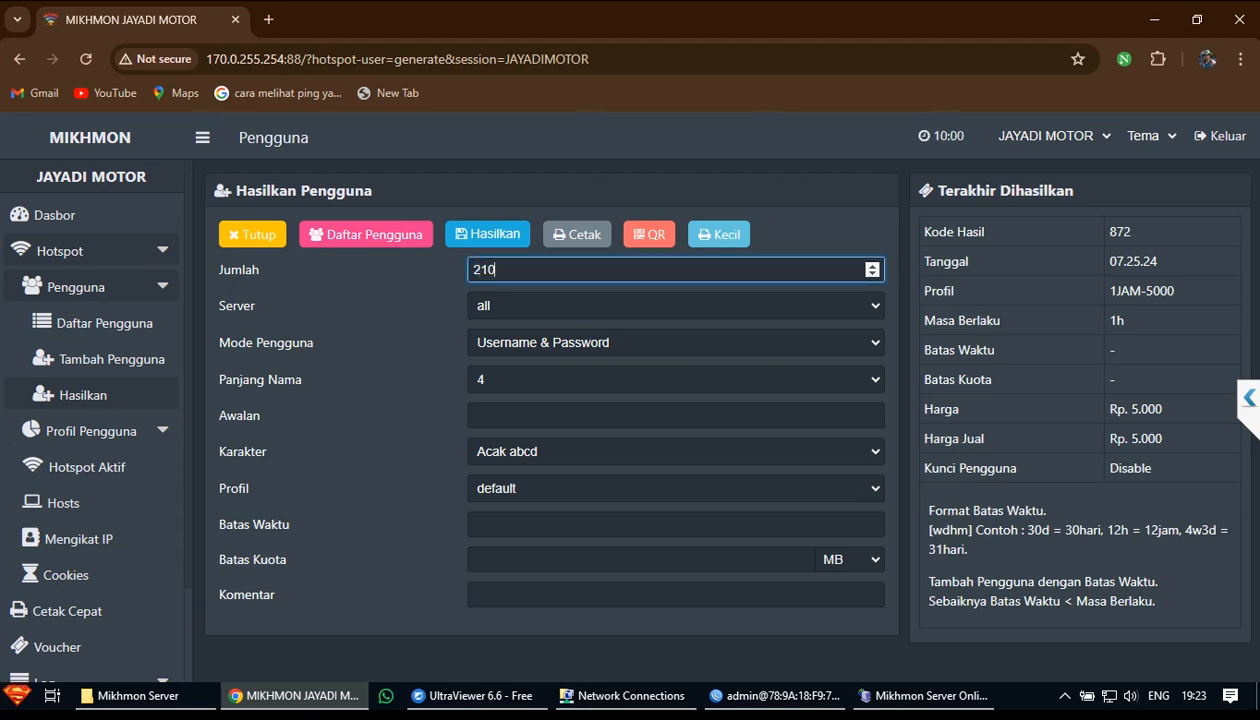
click(560, 343)
click(560, 381)
click(560, 380)
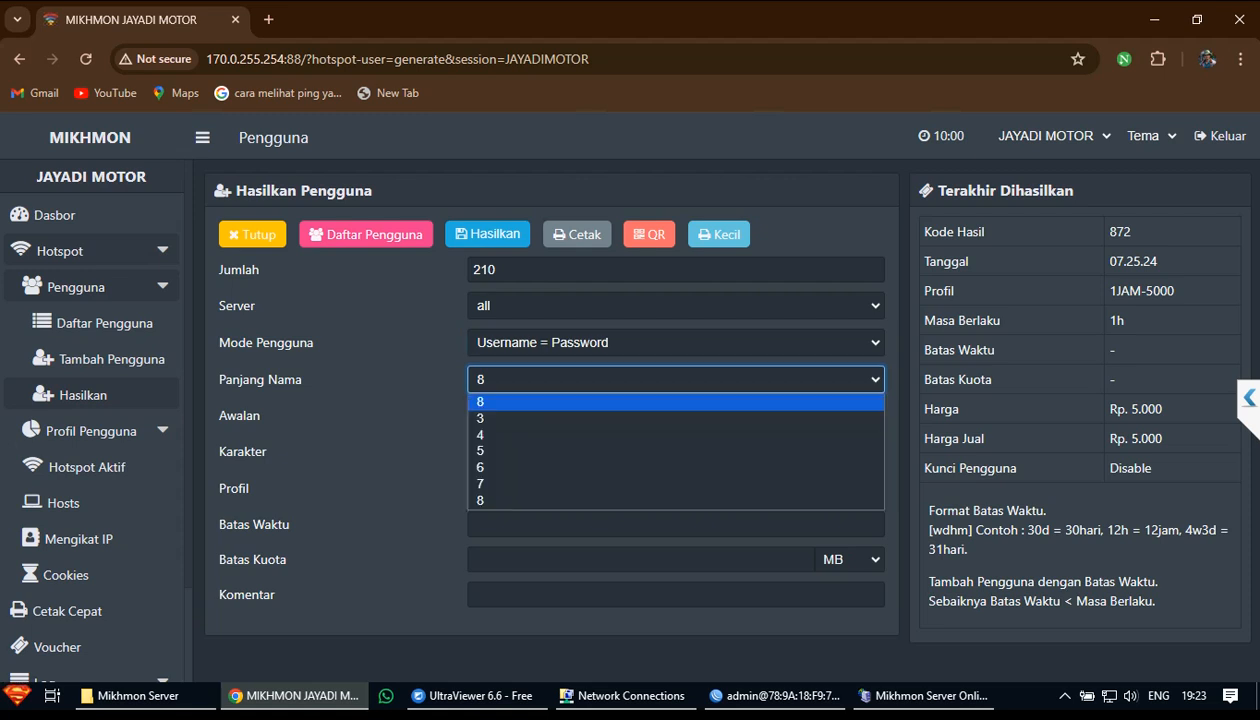
click(560, 468)
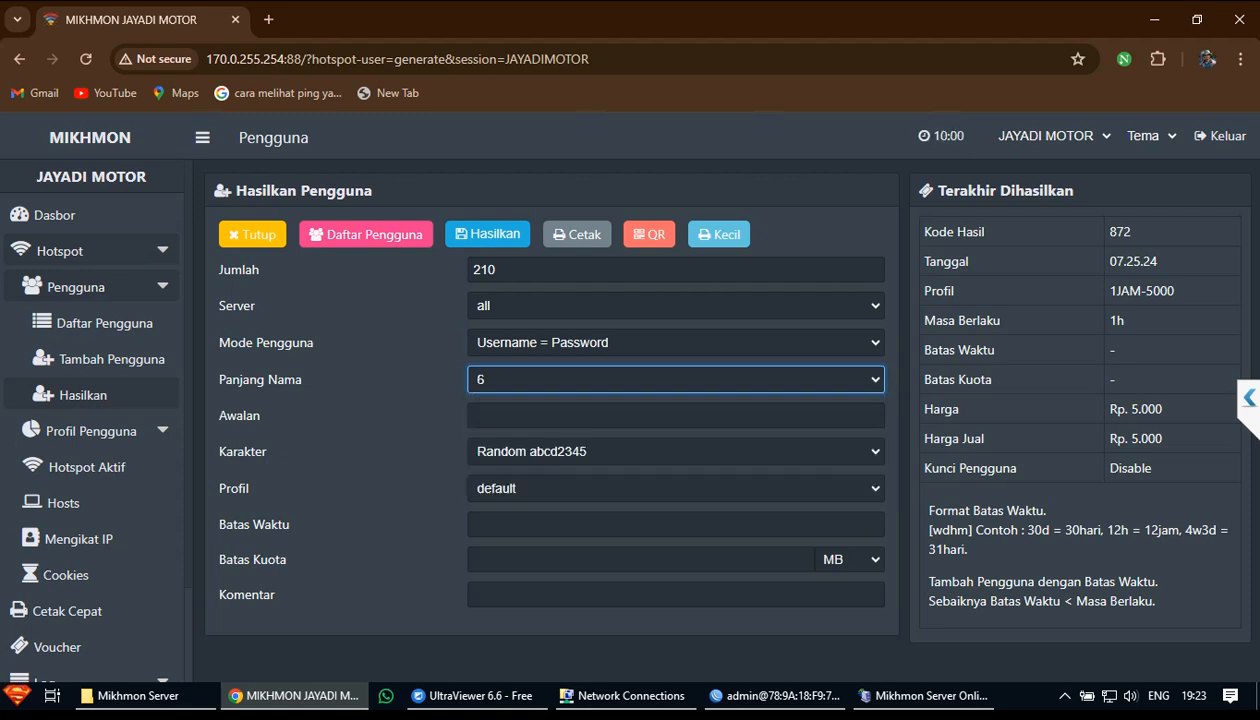
click(560, 452)
click(560, 540)
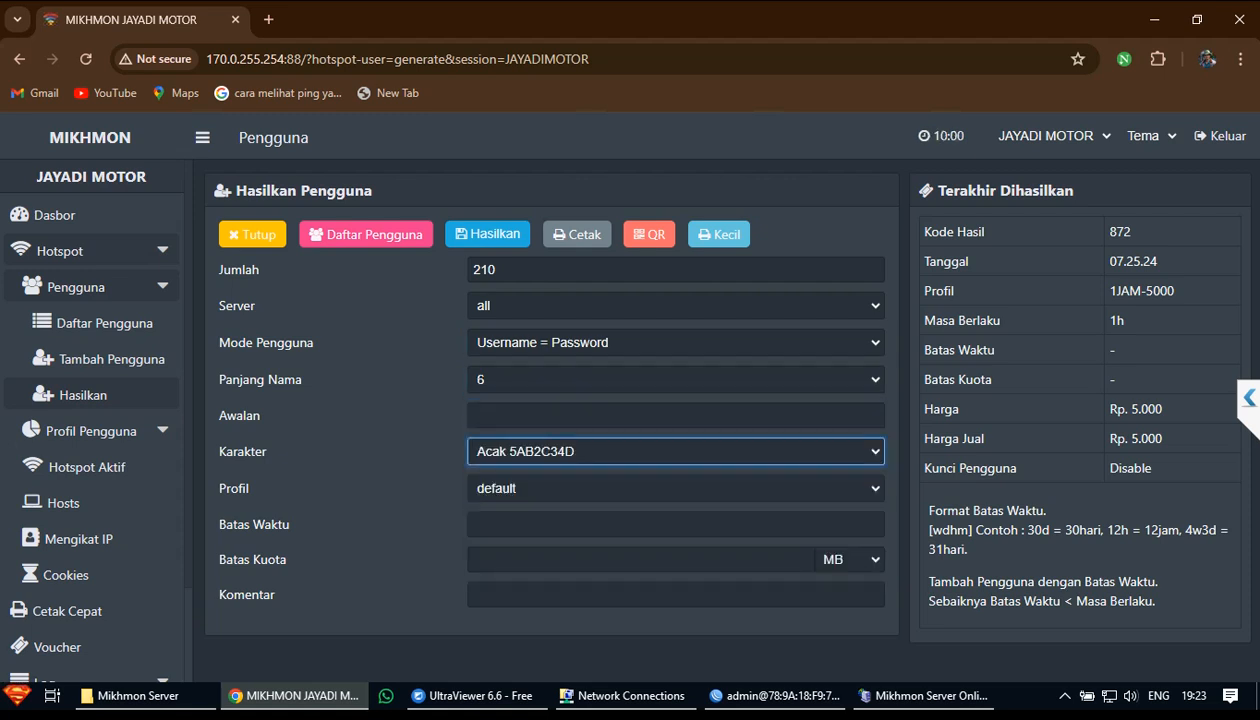
click(560, 489)
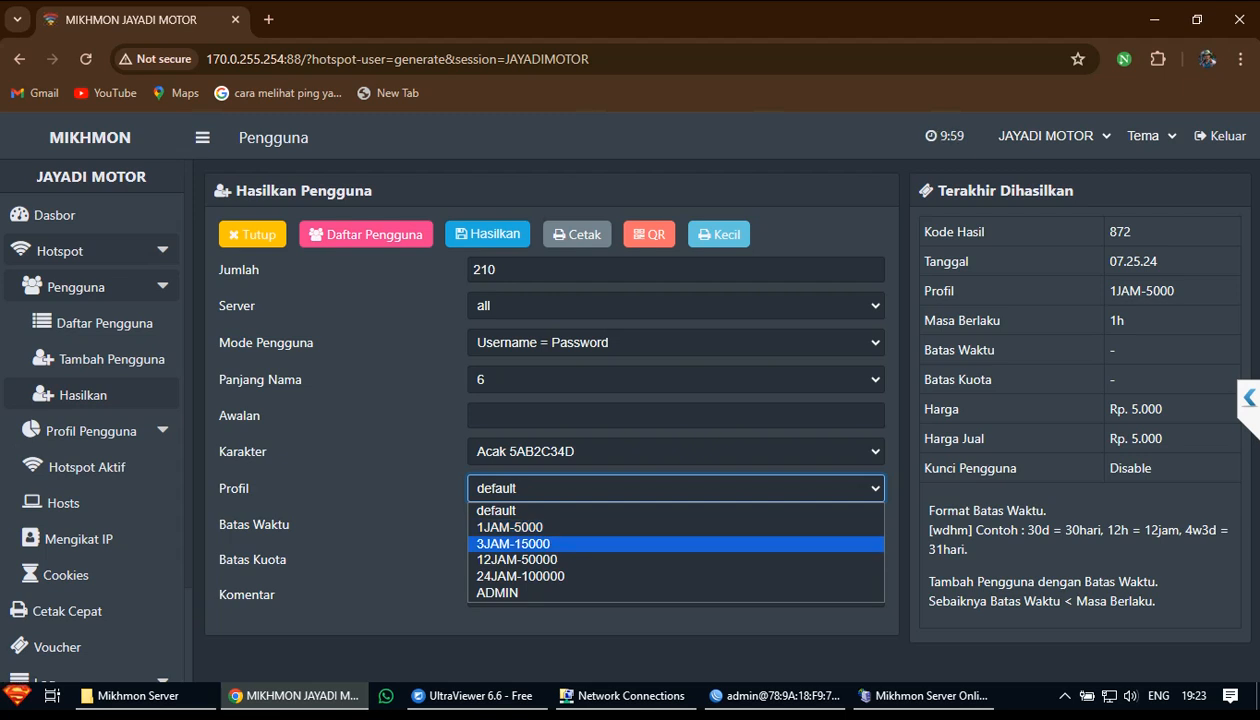
click(560, 544)
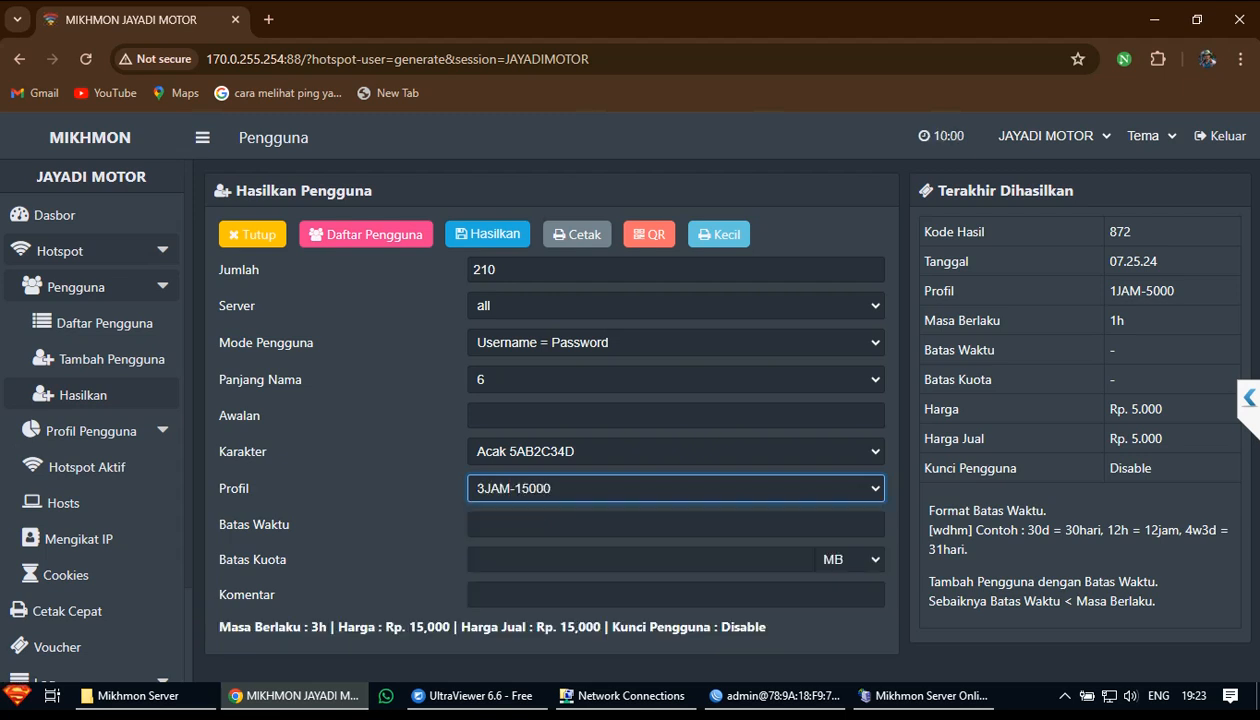
click(488, 234)
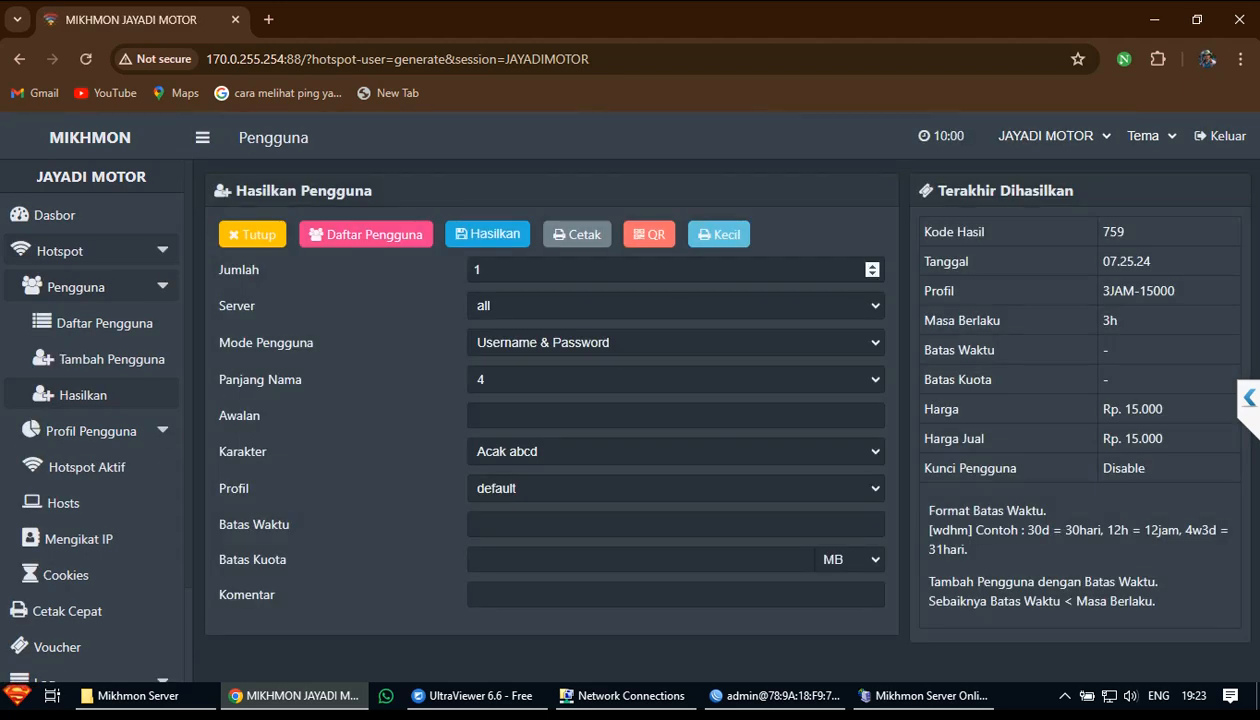
Save batch 759's voucher sheet as a PDF on the Desktop and close its tab
click(575, 232)
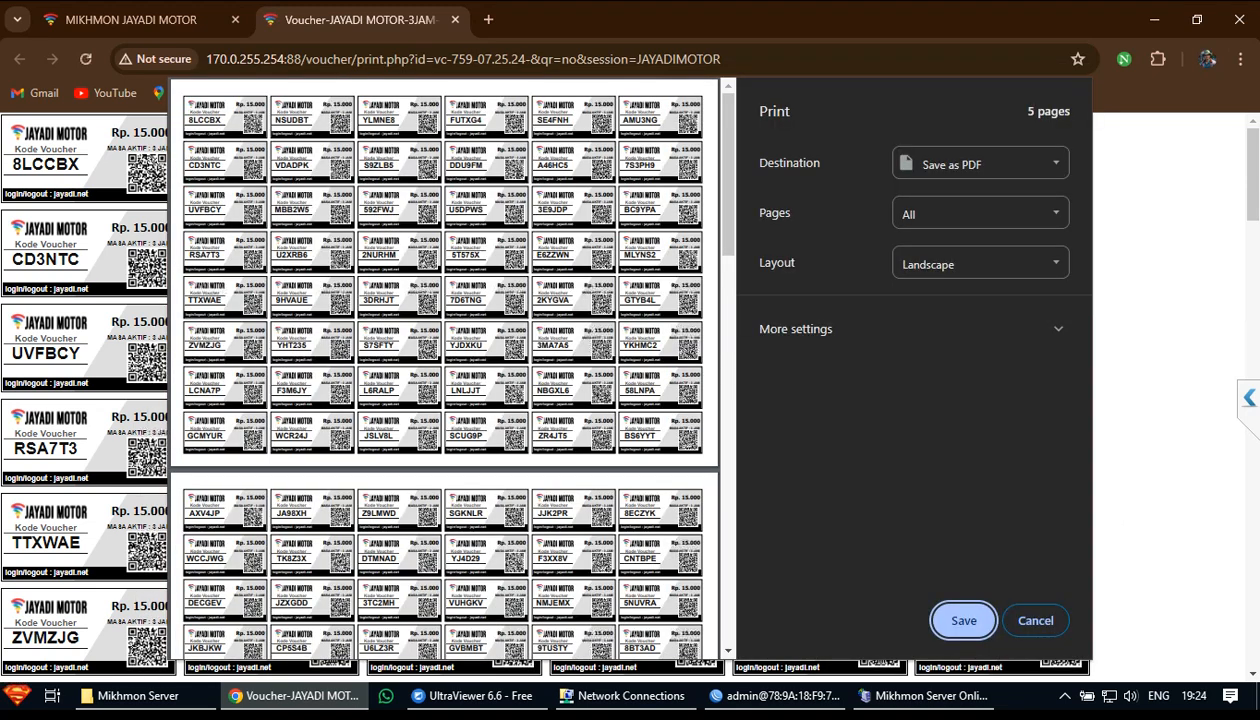
key(Return)
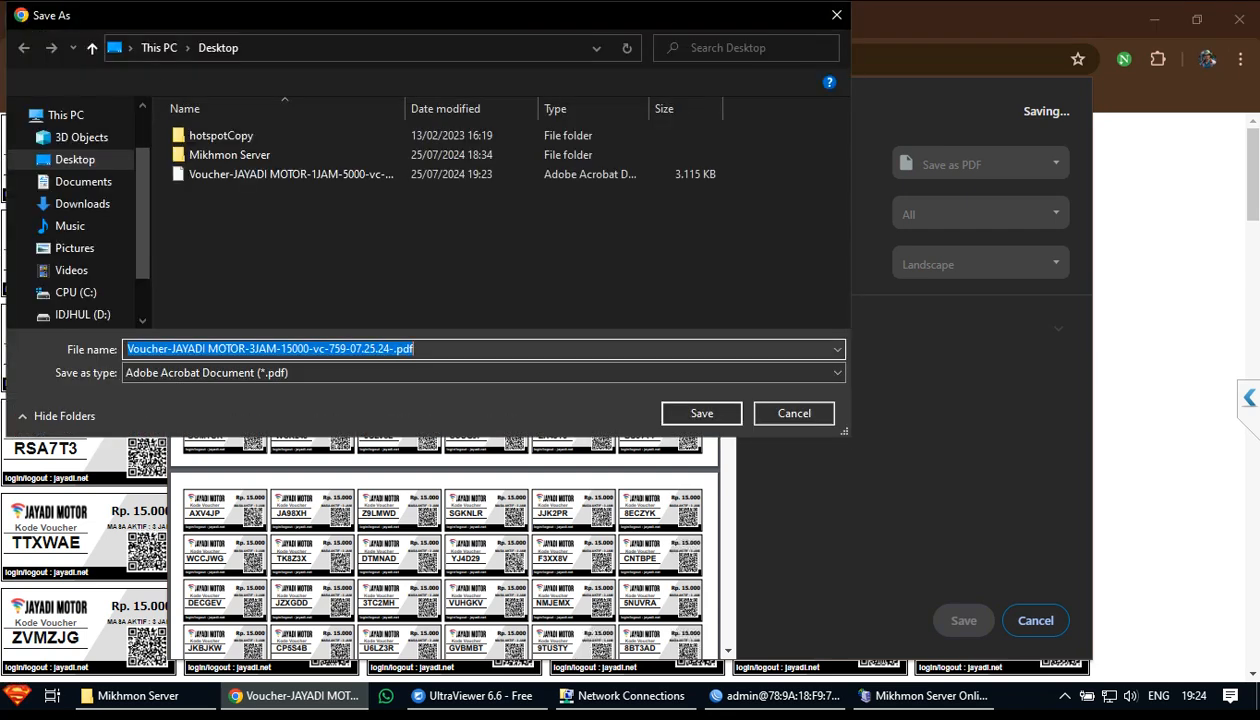
key(Return)
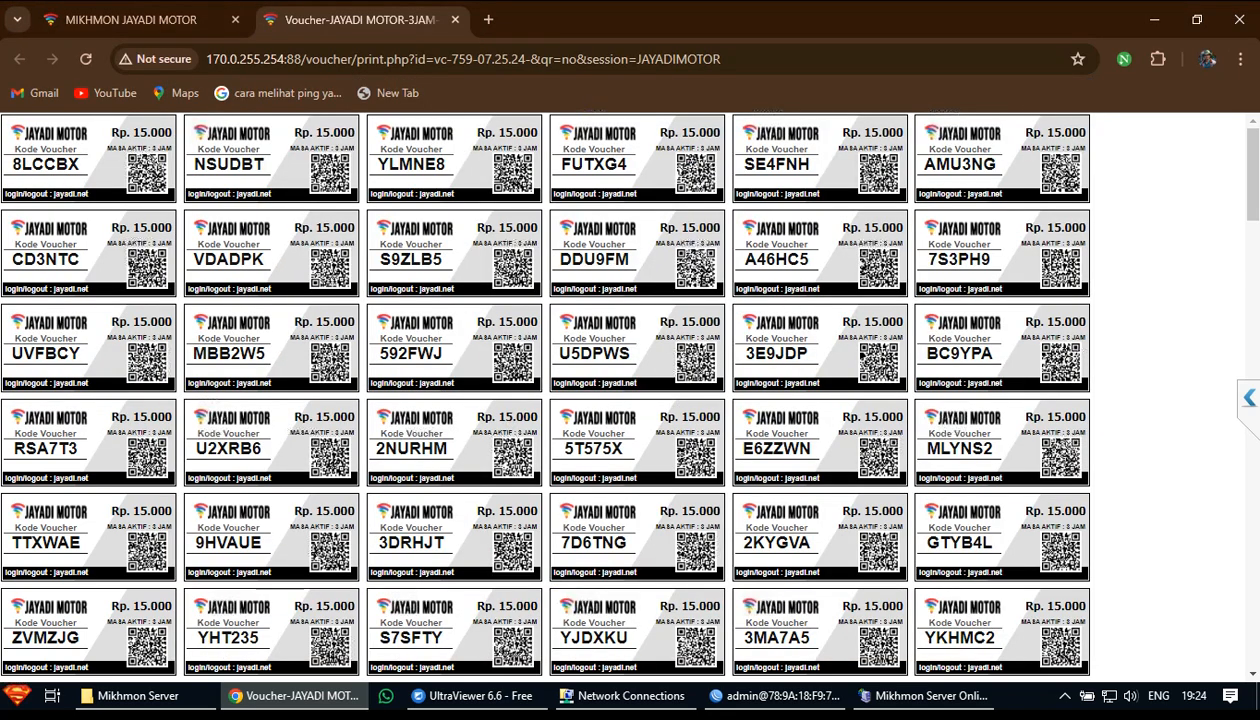
click(455, 19)
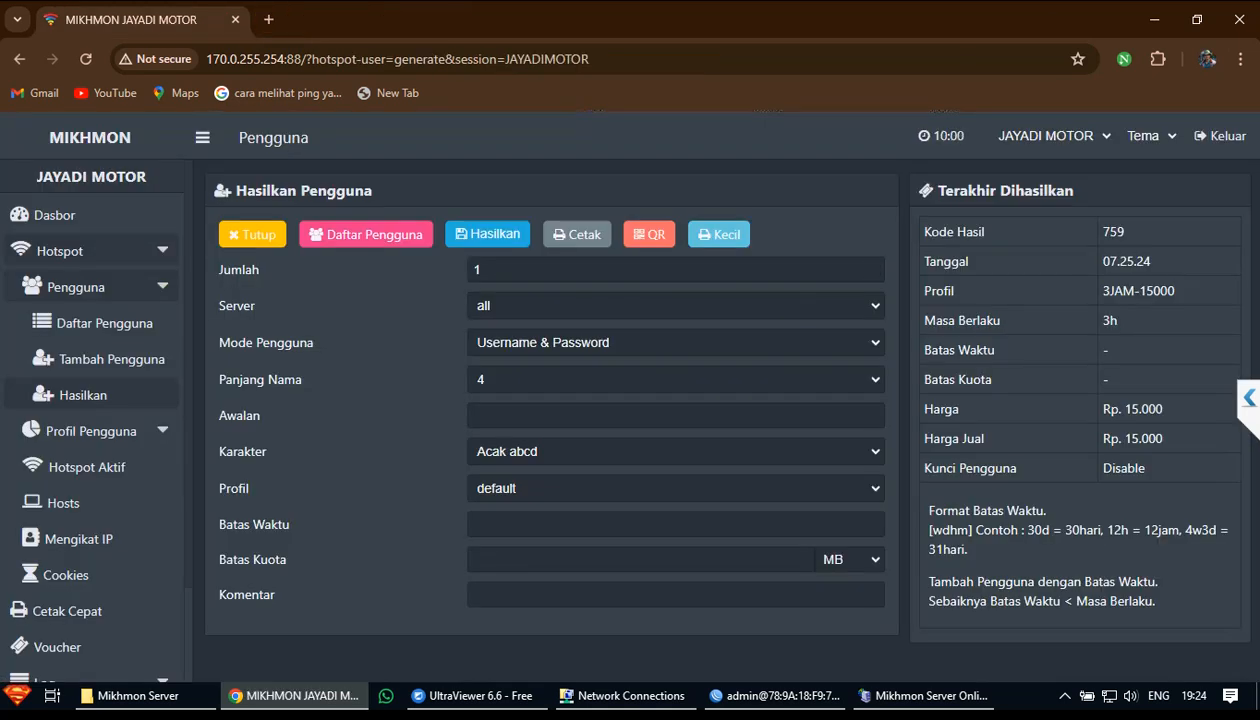
Return to the Mikhmon dashboard, now counting 422 hotspot users
click(675, 489)
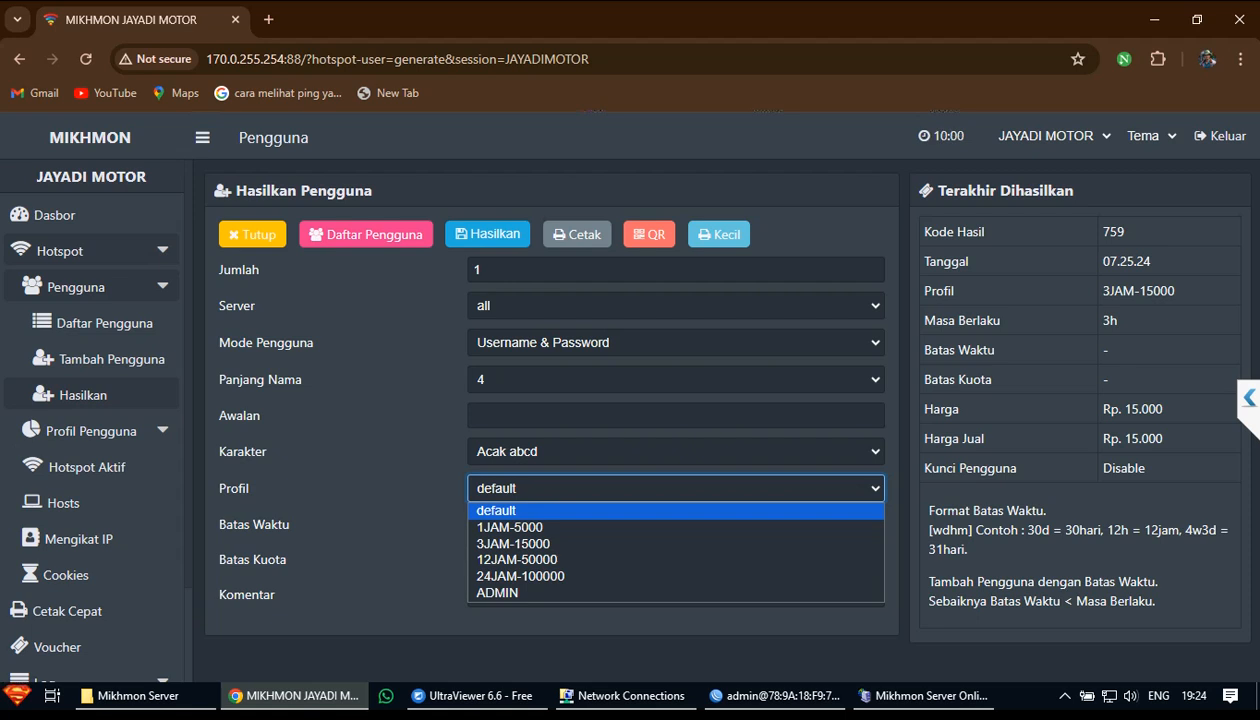
click(54, 215)
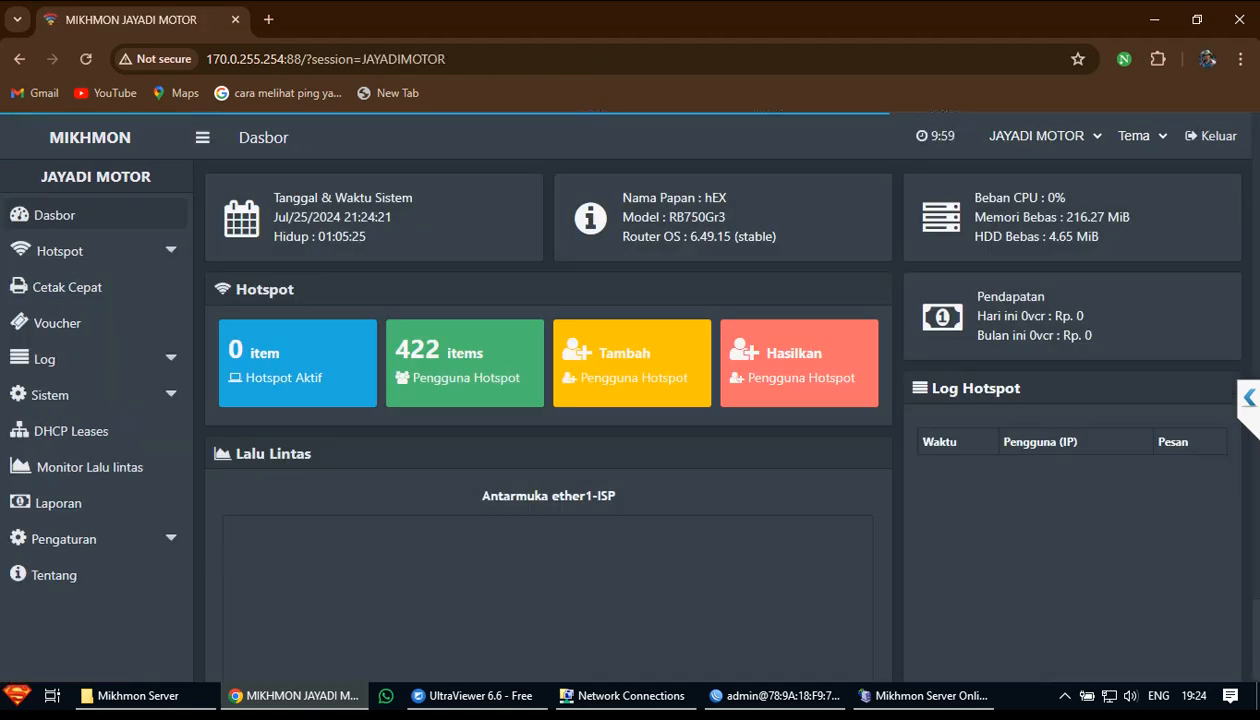